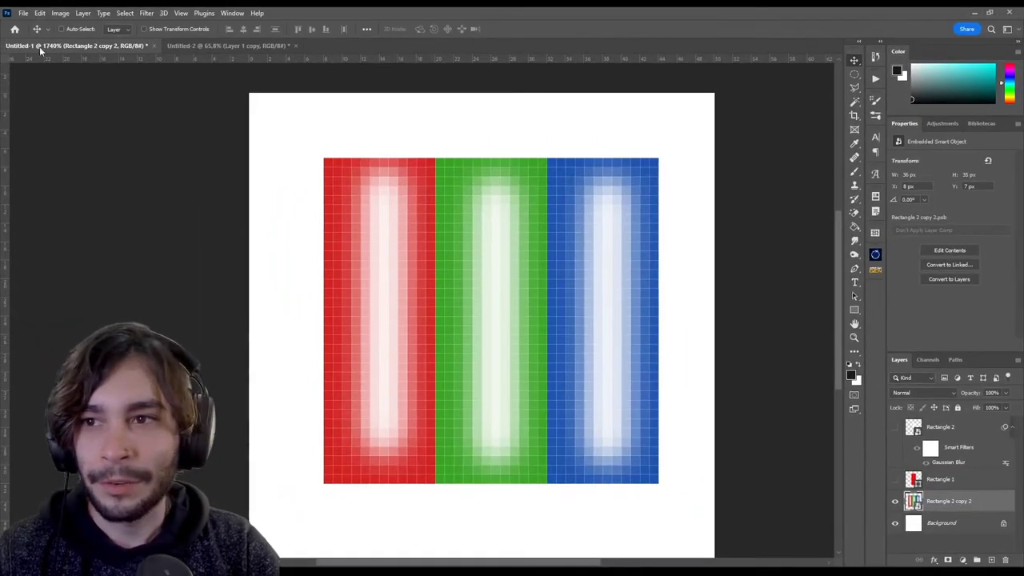
# Open the Image menu for the red, green and blue stripe document
pyautogui.click(60, 13)
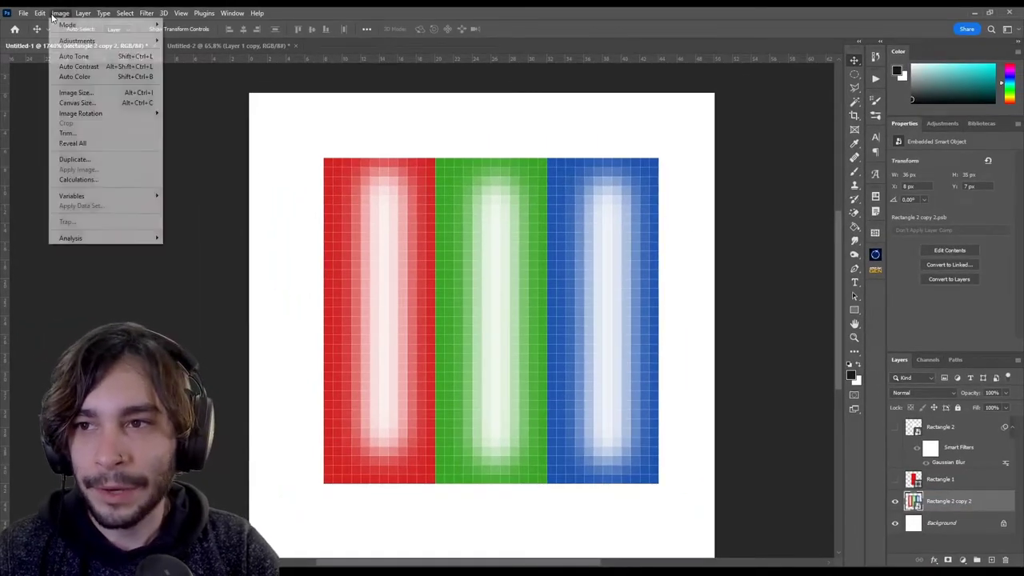
pyautogui.click(87, 103)
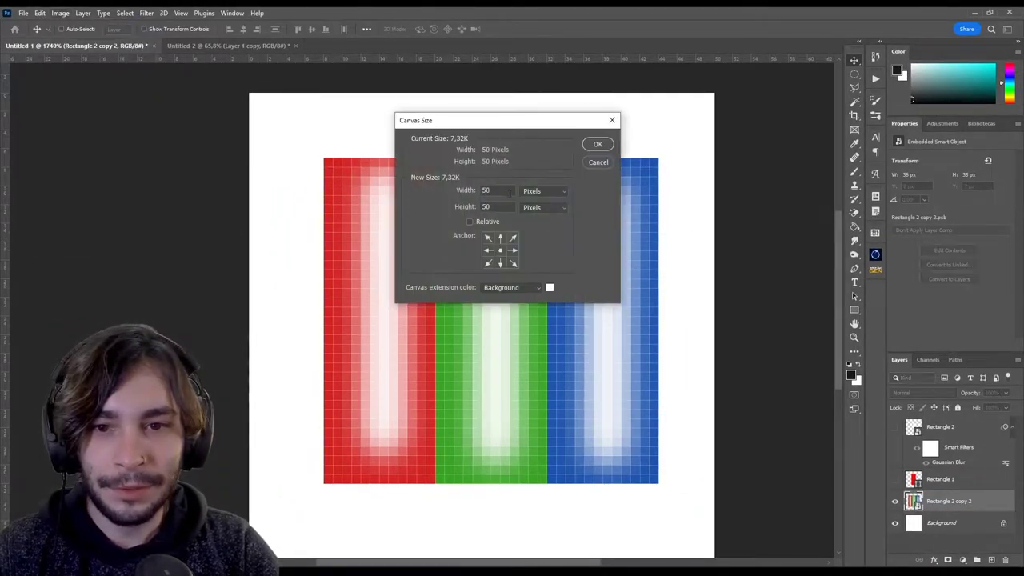
pyautogui.doubleClick(488, 207)
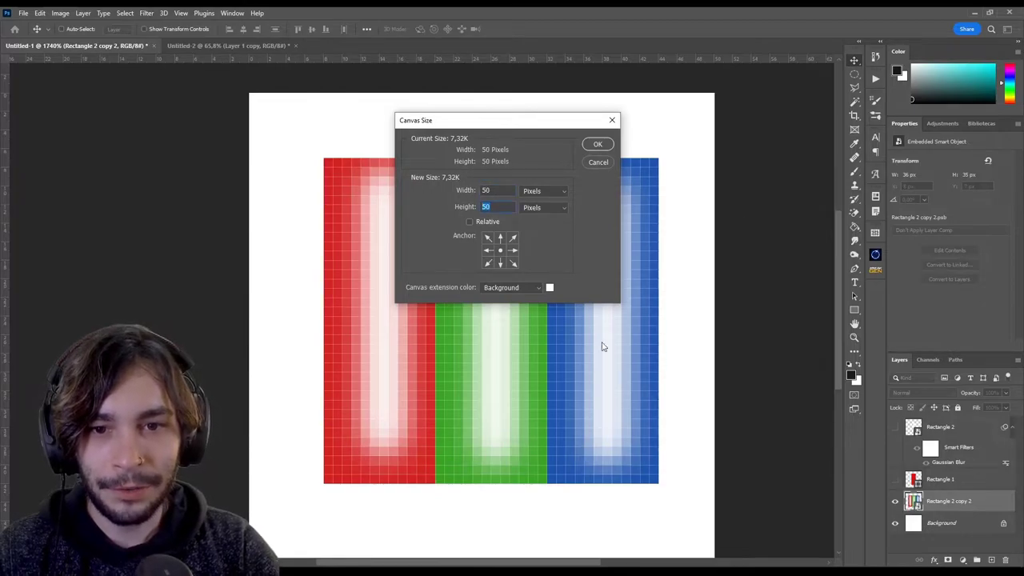
pyautogui.click(599, 162)
pyautogui.click(895, 501)
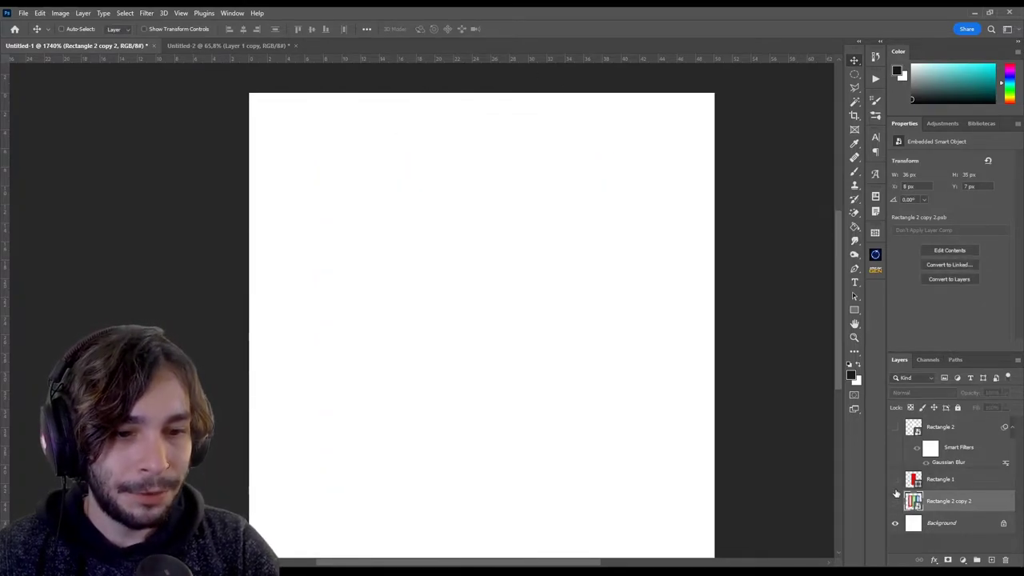
pyautogui.click(895, 479)
pyautogui.click(931, 483)
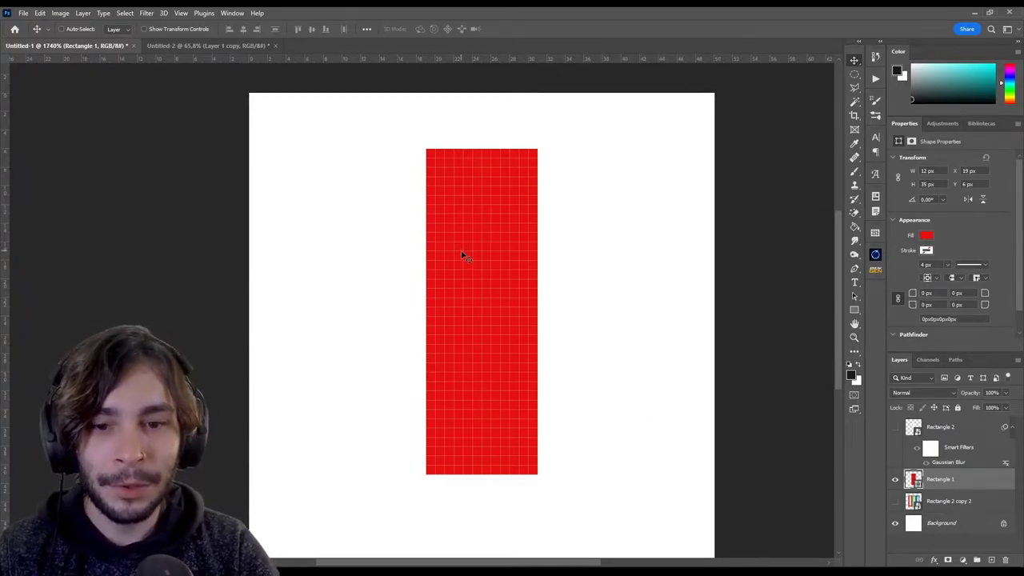
pyautogui.click(896, 428)
pyautogui.click(918, 448)
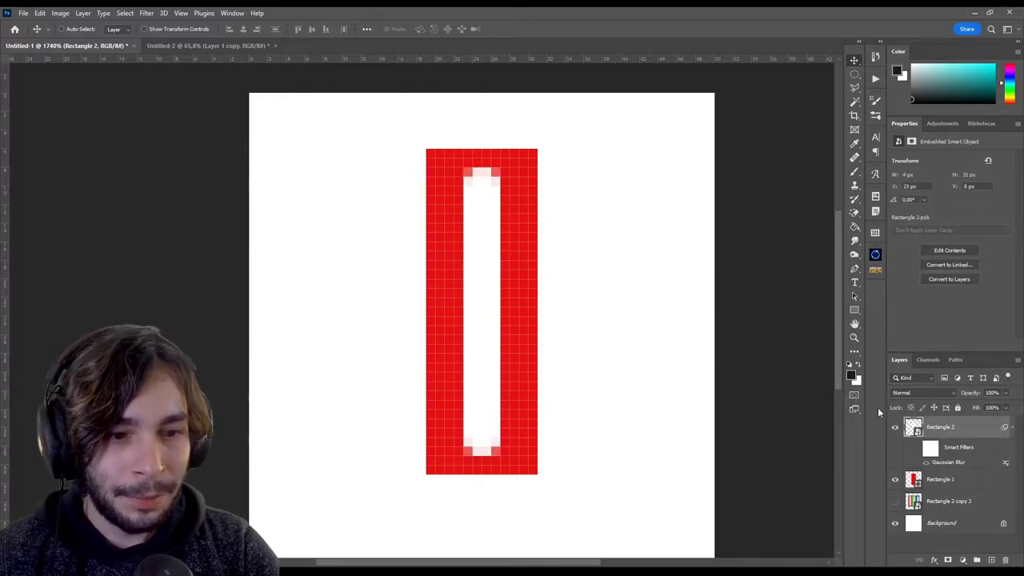
pyautogui.click(918, 449)
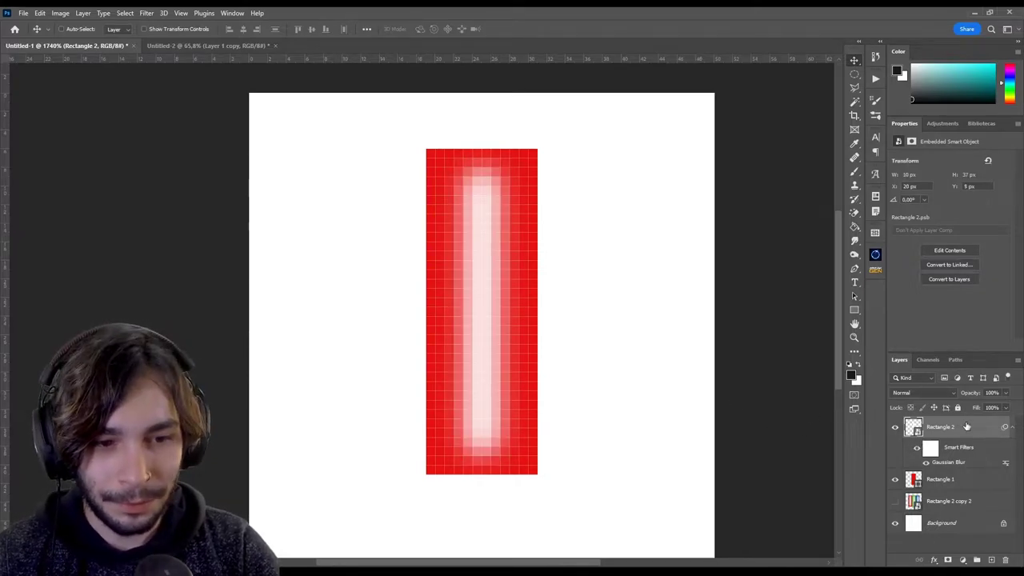
pyautogui.moveTo(898, 431); pyautogui.dragTo(896, 480)
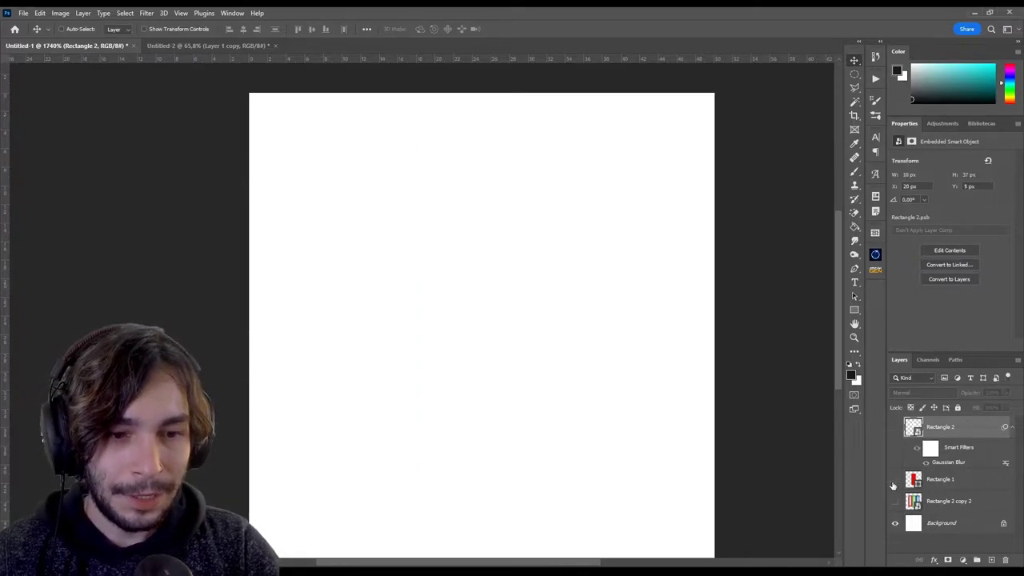
pyautogui.click(963, 502)
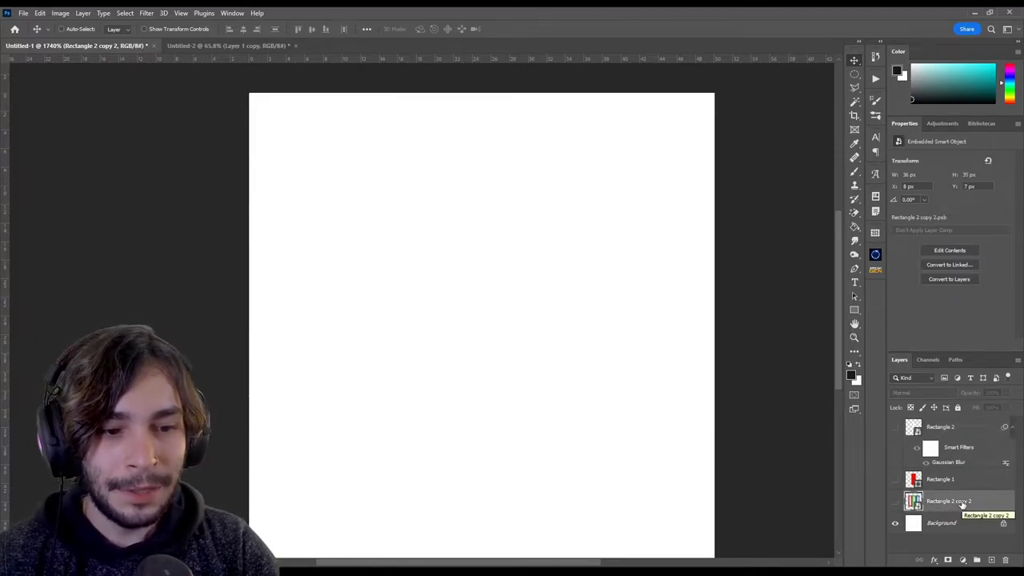
pyautogui.click(896, 501)
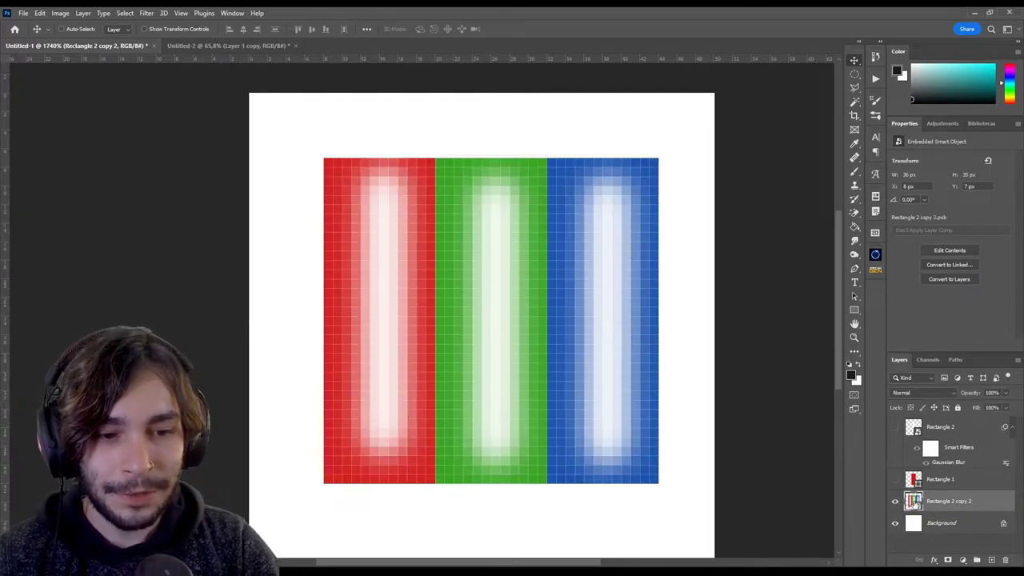
pyautogui.doubleClick(914, 501)
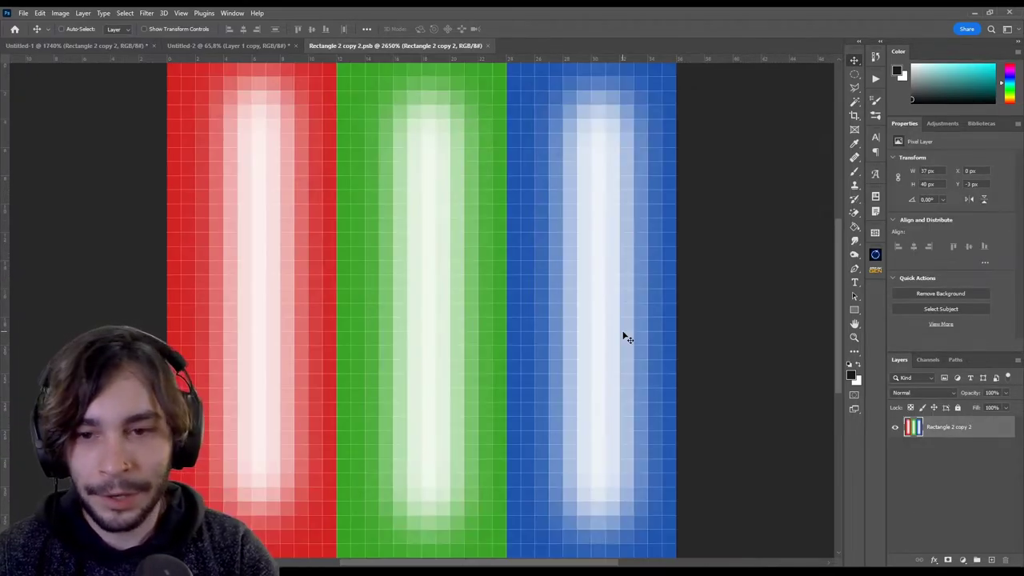
# Define the stripes as pattern 'Rectangle 2 copy 2.psb' and return to Untitled-2
pyautogui.scroll(-2, 627, 338)
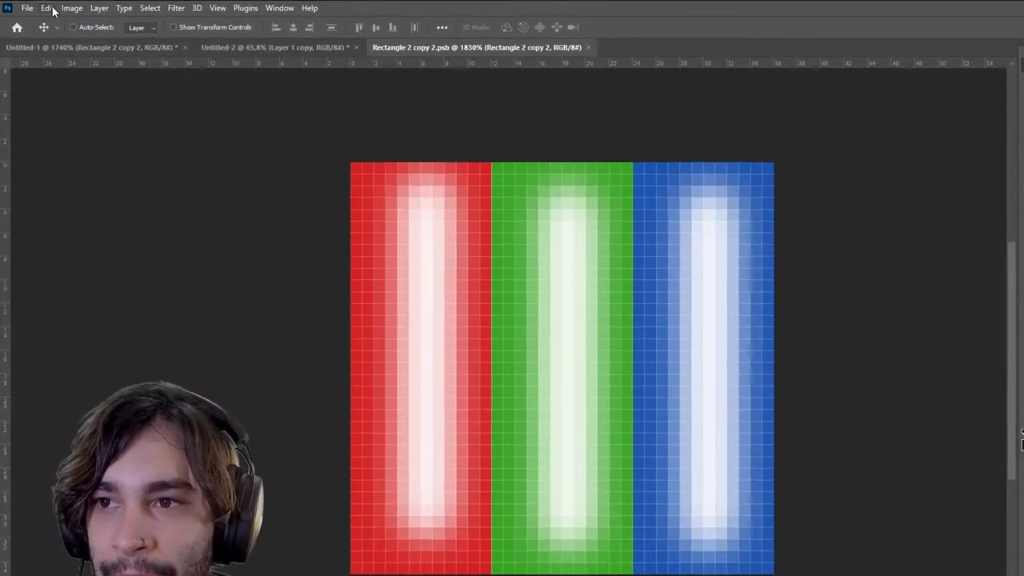
pyautogui.click(50, 9)
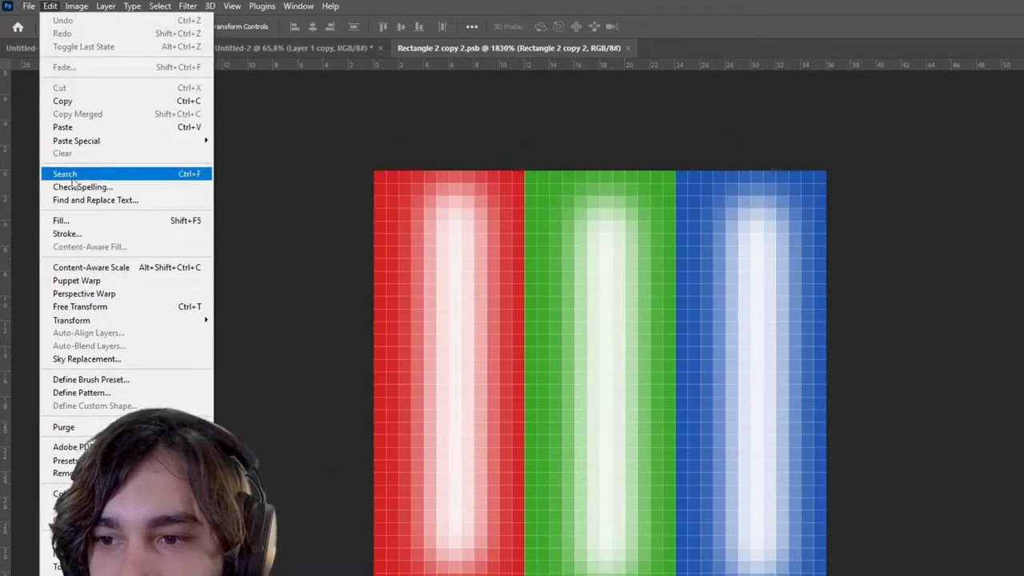
pyautogui.click(88, 392)
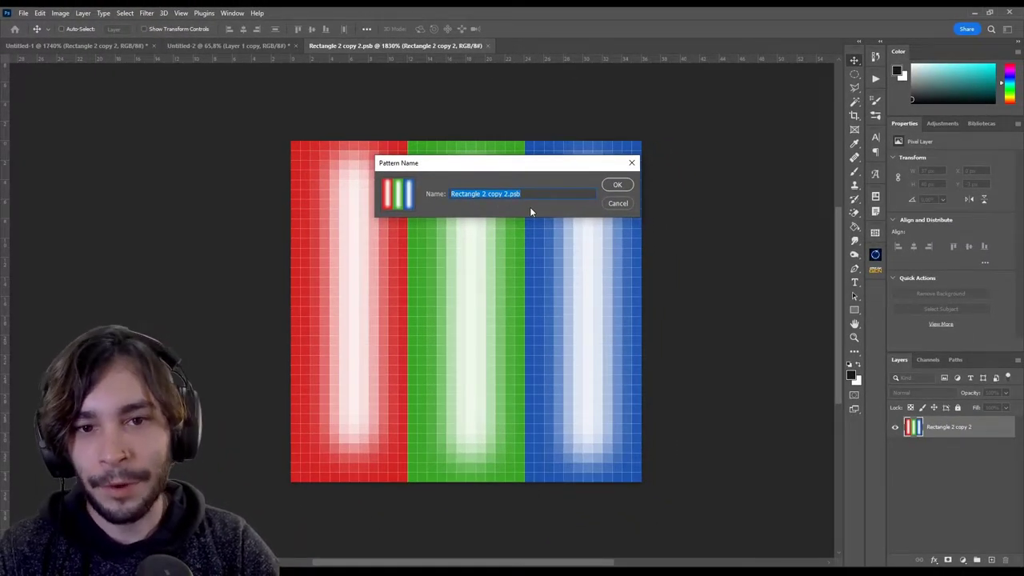
pyautogui.click(622, 193)
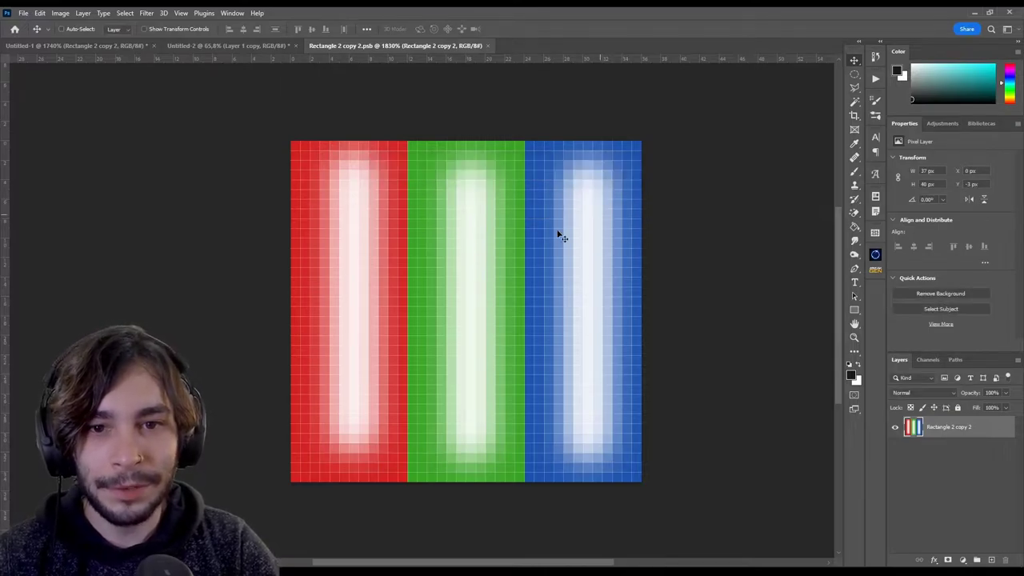
pyautogui.click(269, 47)
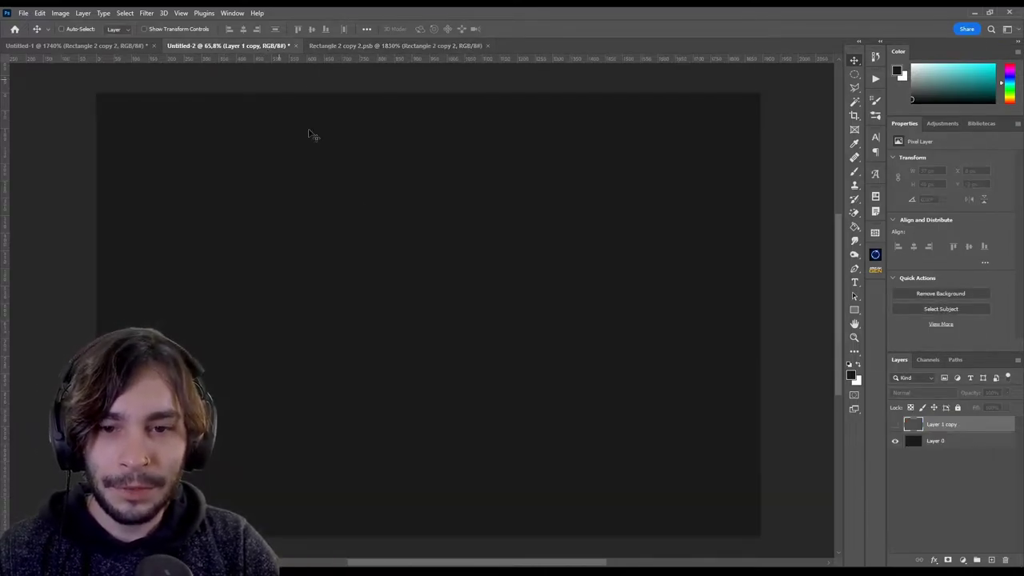
# Check the Canvas Size dialog (height 1261) and close it unchanged
pyautogui.click(60, 12)
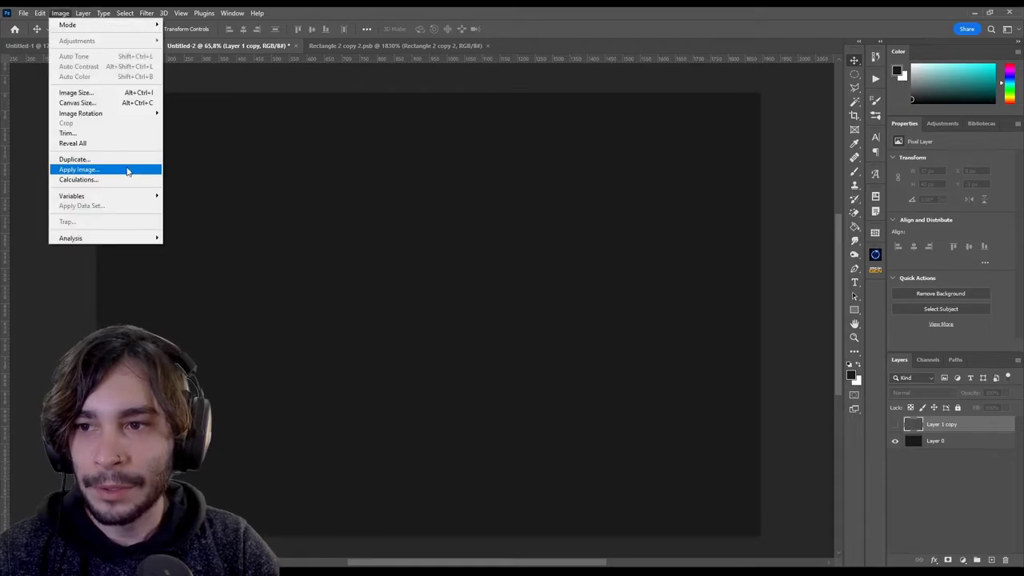
pyautogui.click(96, 103)
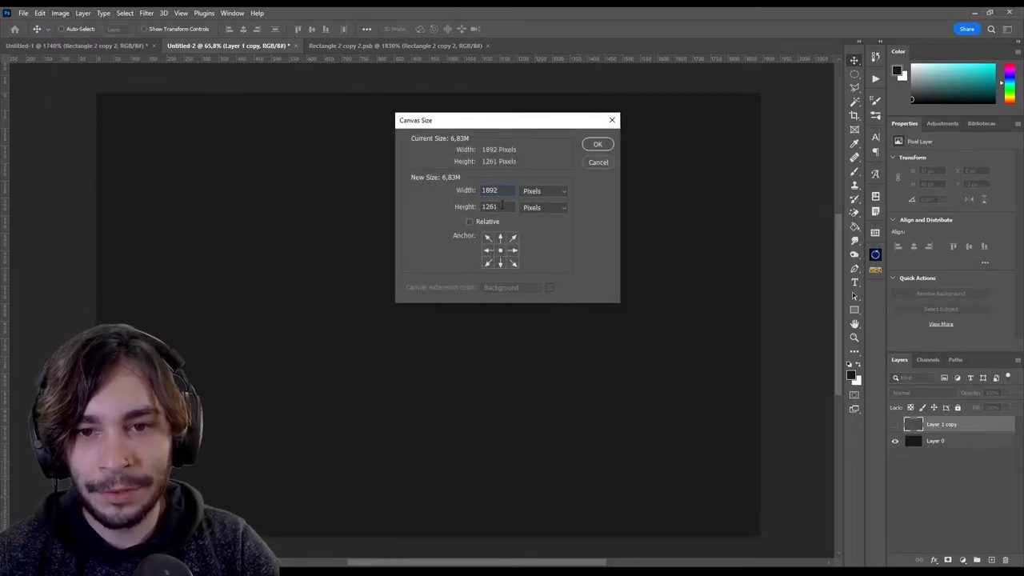
pyautogui.click(457, 207)
pyautogui.click(585, 162)
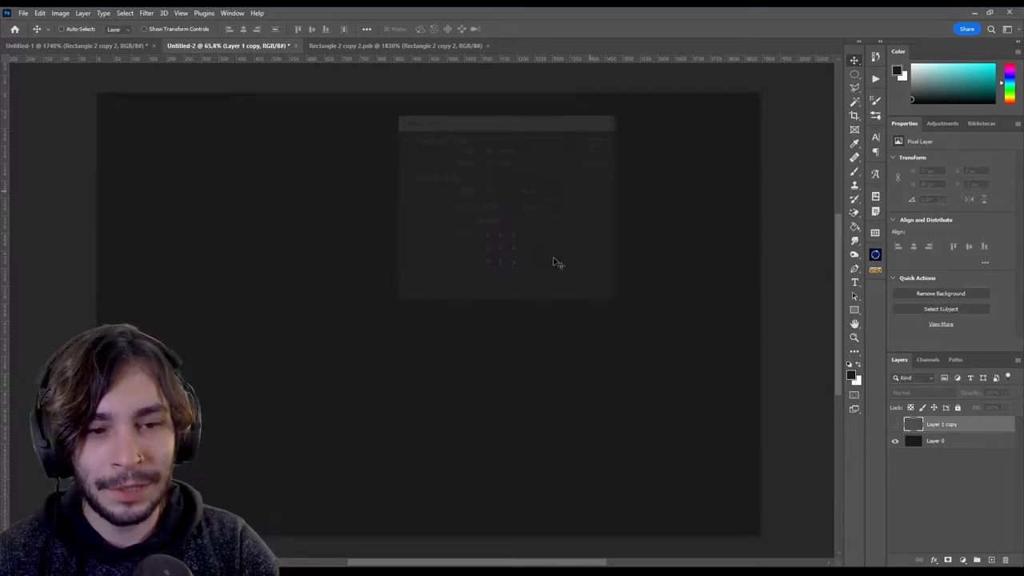
# Add a Pattern Fill layer above Layer 0 using the RGB stripe pattern at 51% scale
pyautogui.click(930, 447)
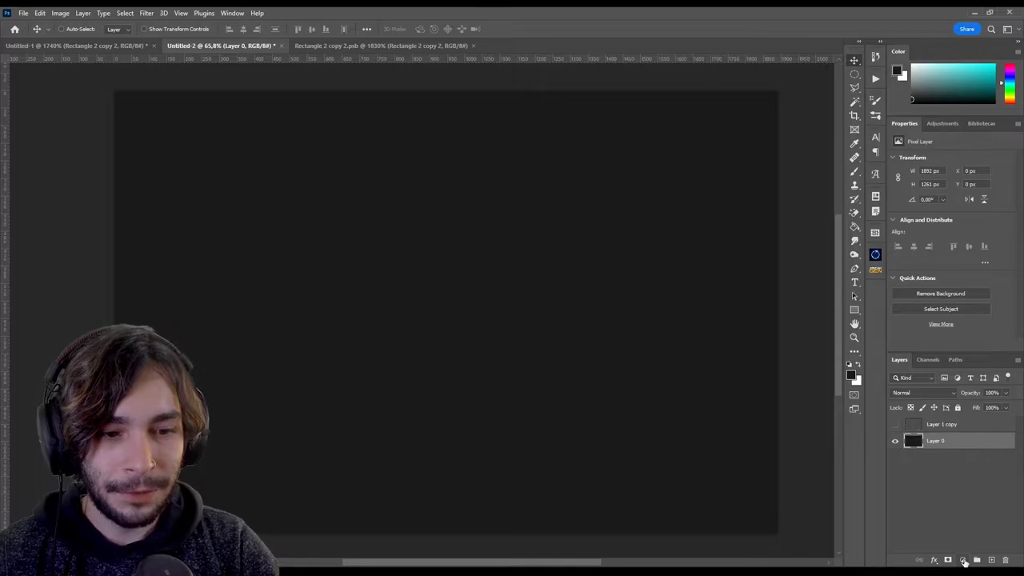
pyautogui.click(964, 561)
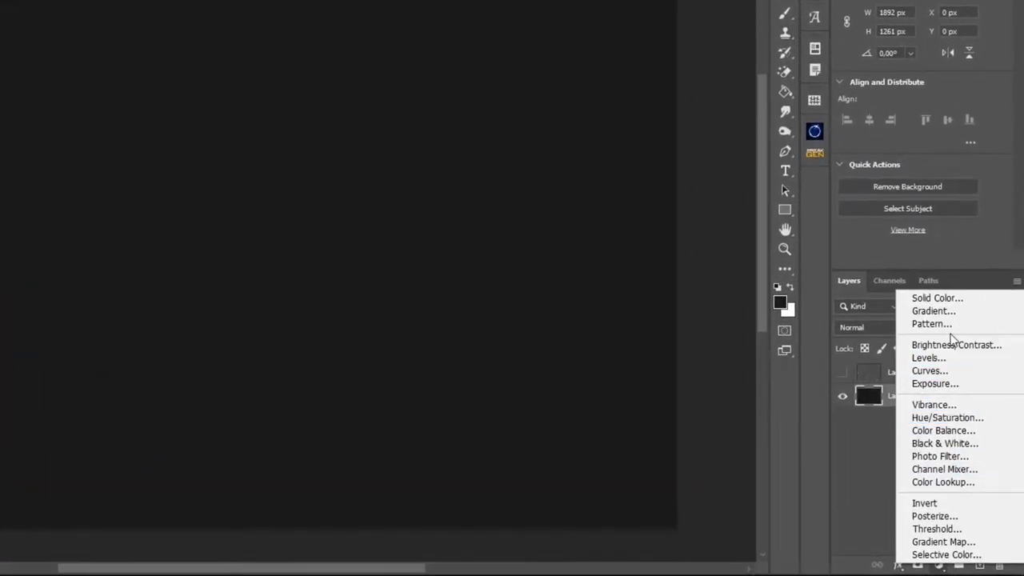
pyautogui.click(957, 332)
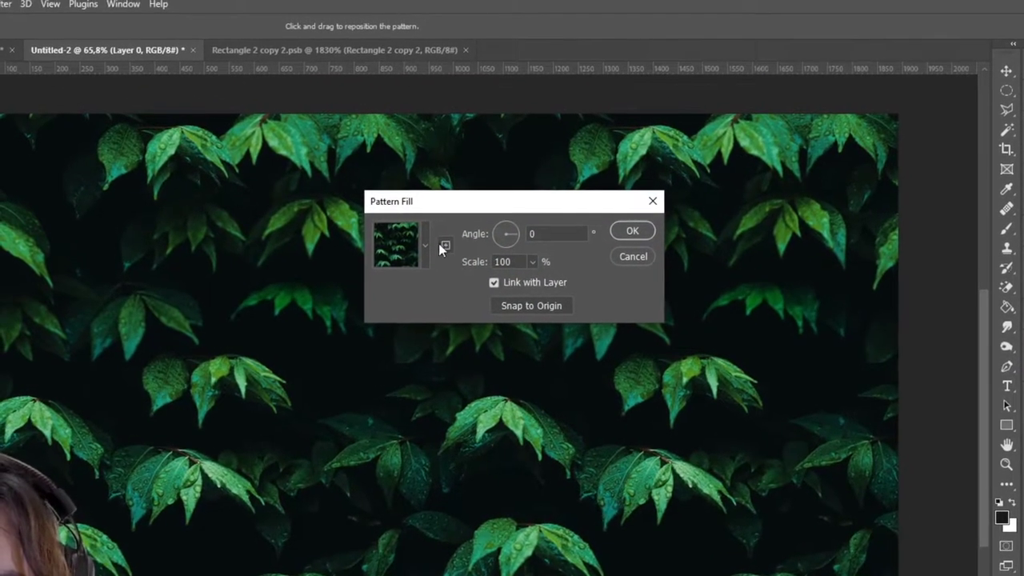
pyautogui.click(426, 246)
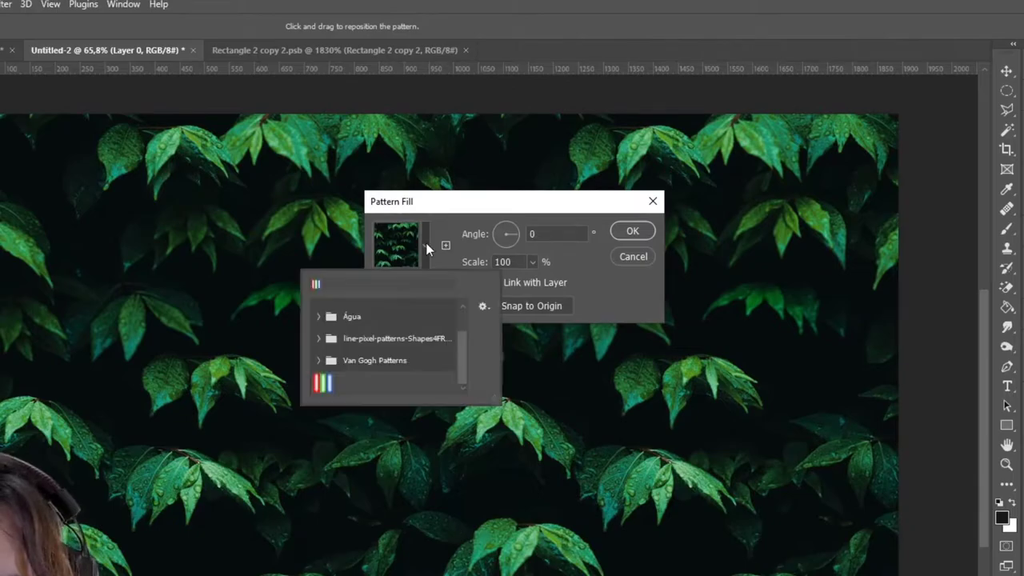
pyautogui.click(324, 387)
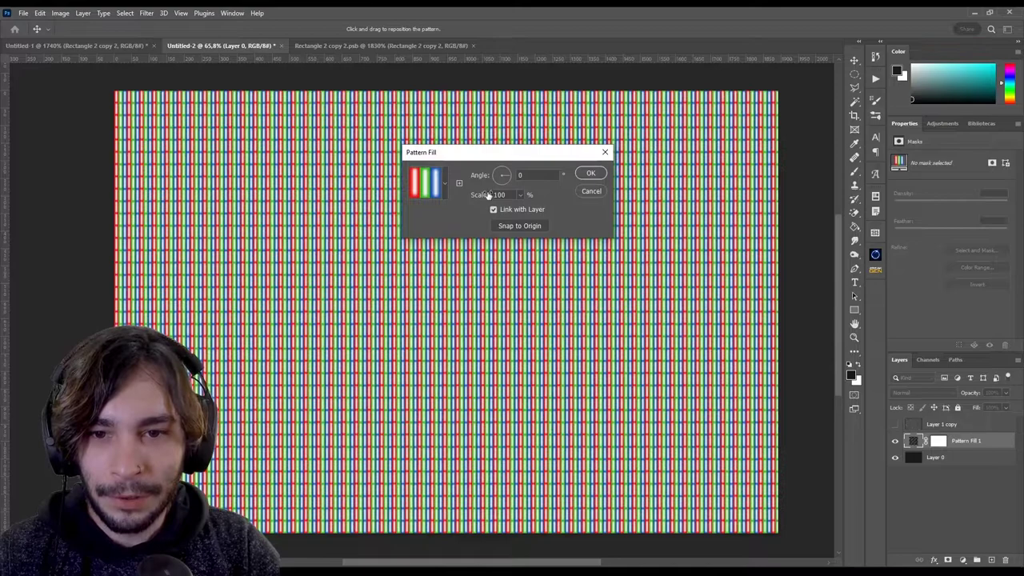
pyautogui.moveTo(468, 198); pyautogui.dragTo(467, 197)
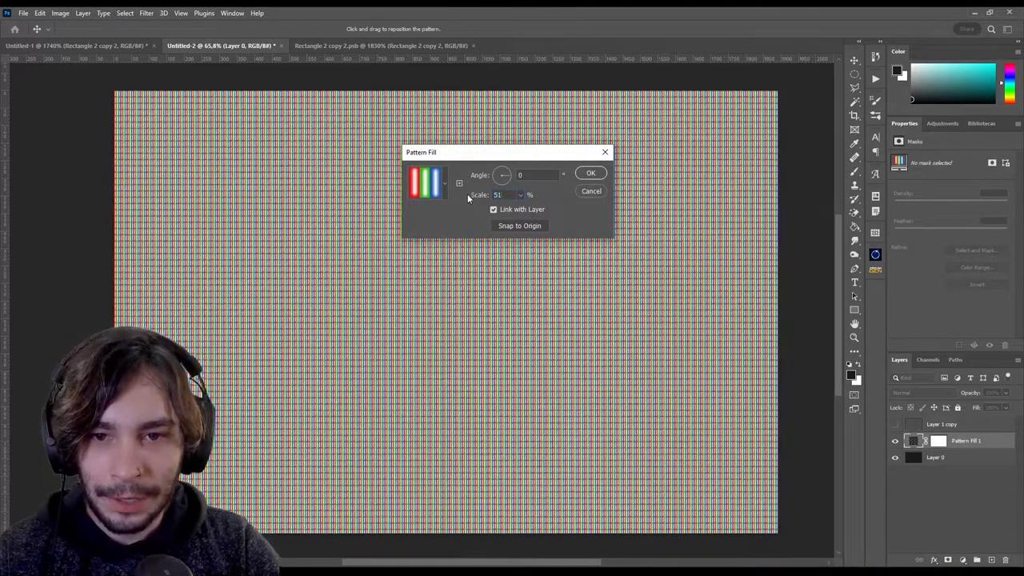
pyautogui.click(587, 173)
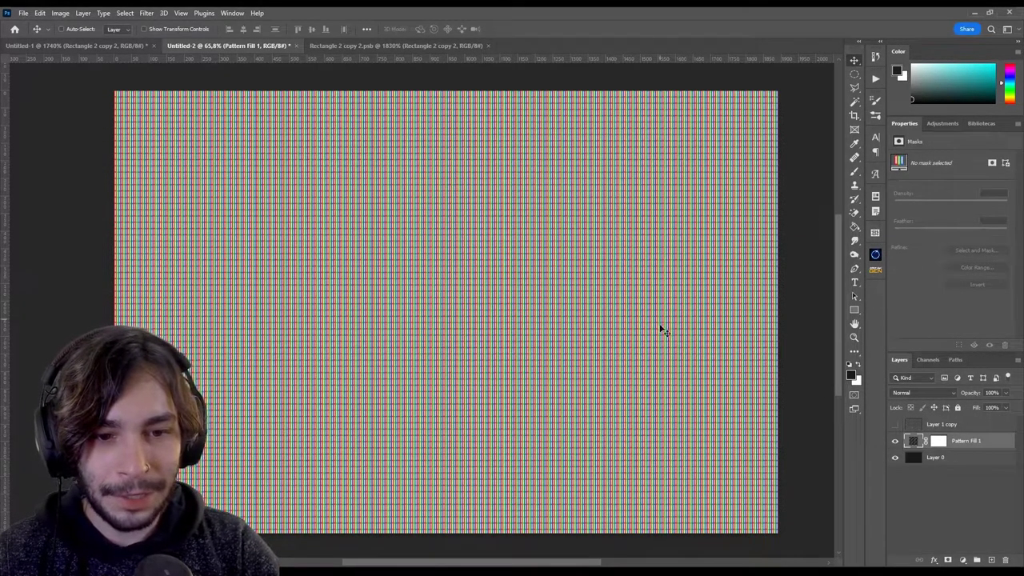
pyautogui.doubleClick(915, 442)
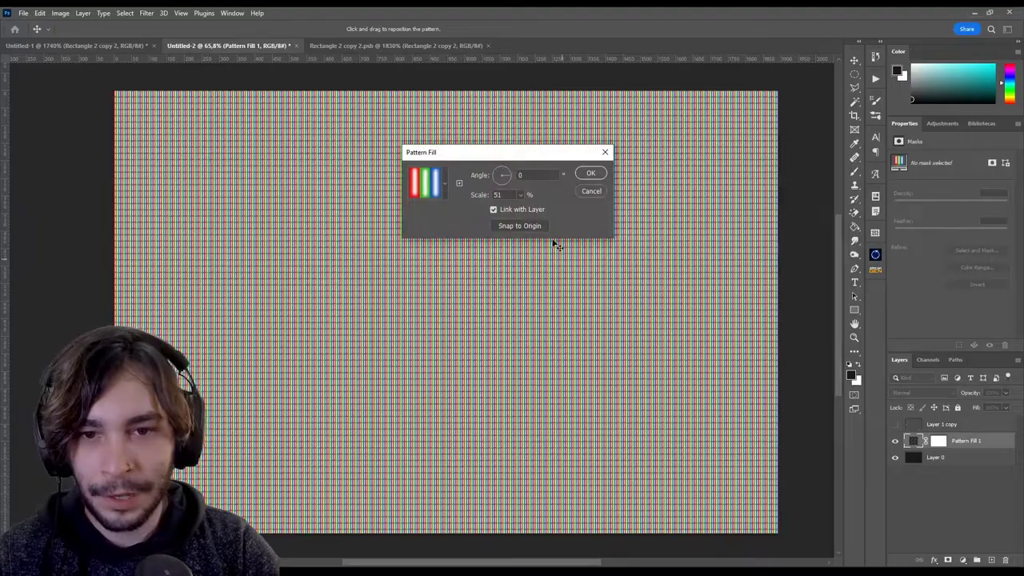
pyautogui.click(588, 192)
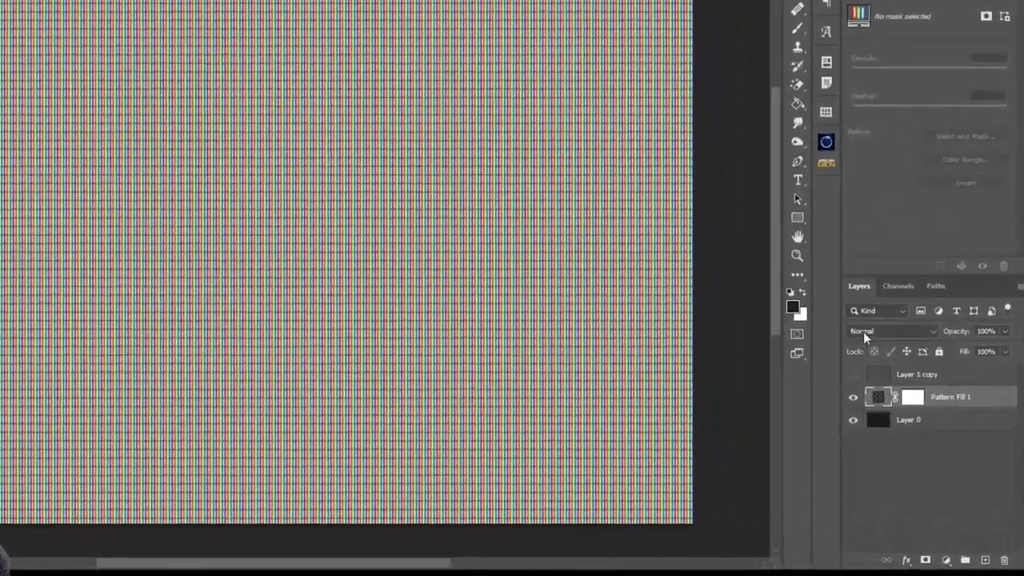
# Set Pattern Fill 1 to Multiply and show Layer 1 copy in Soft Light
pyautogui.click(921, 393)
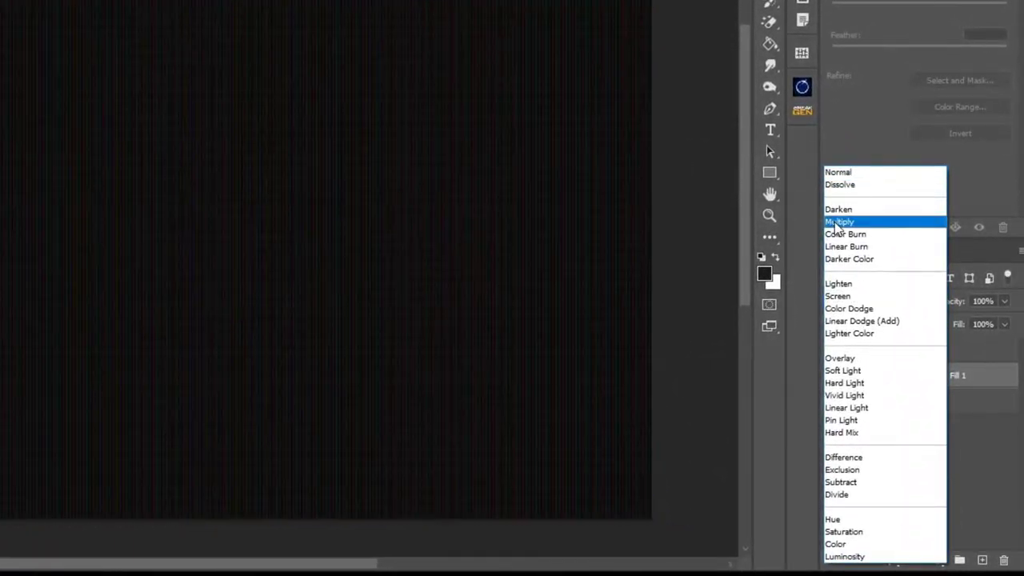
pyautogui.click(840, 221)
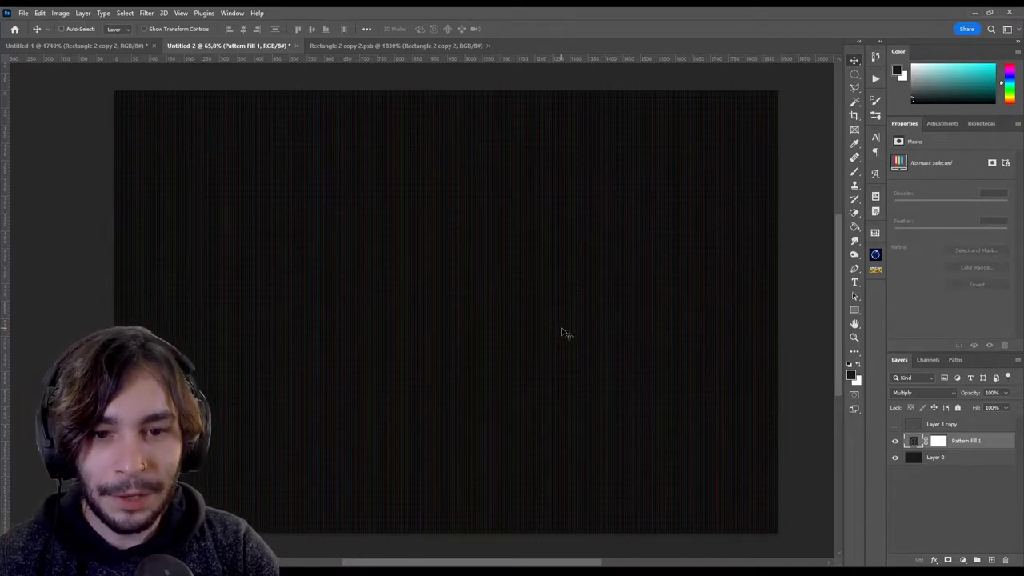
pyautogui.click(895, 424)
pyautogui.click(940, 426)
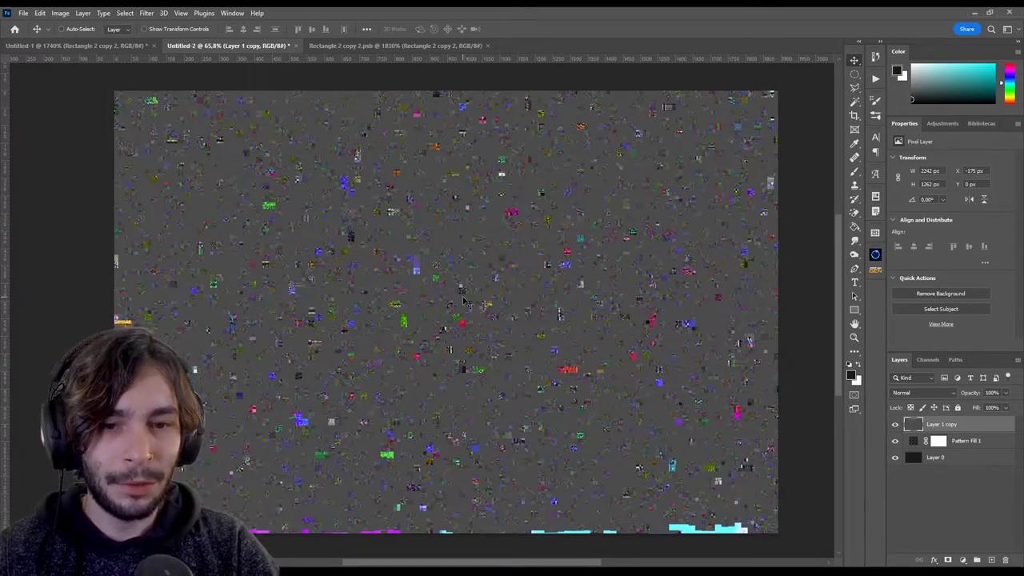
pyautogui.click(916, 393)
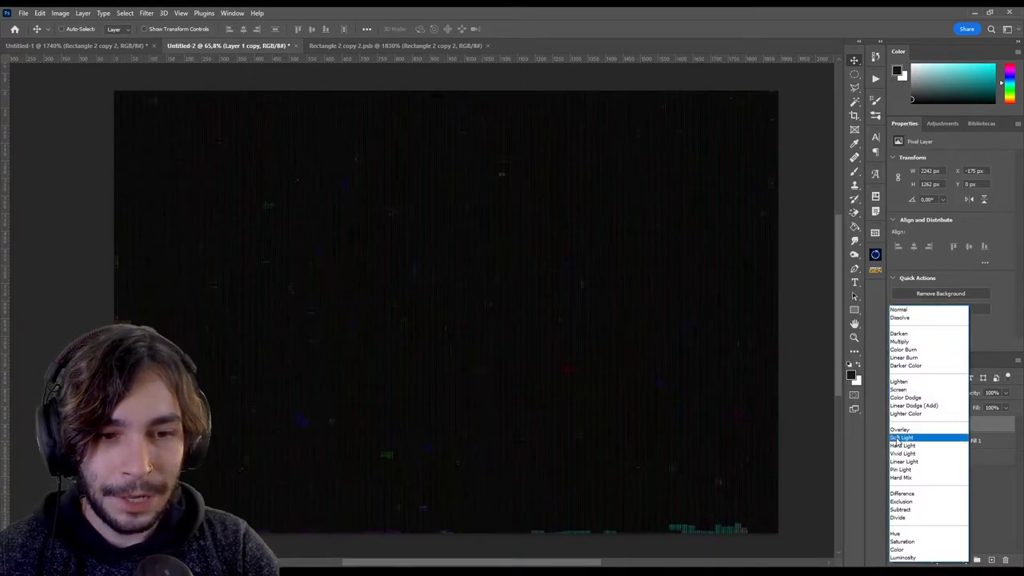
pyautogui.click(902, 437)
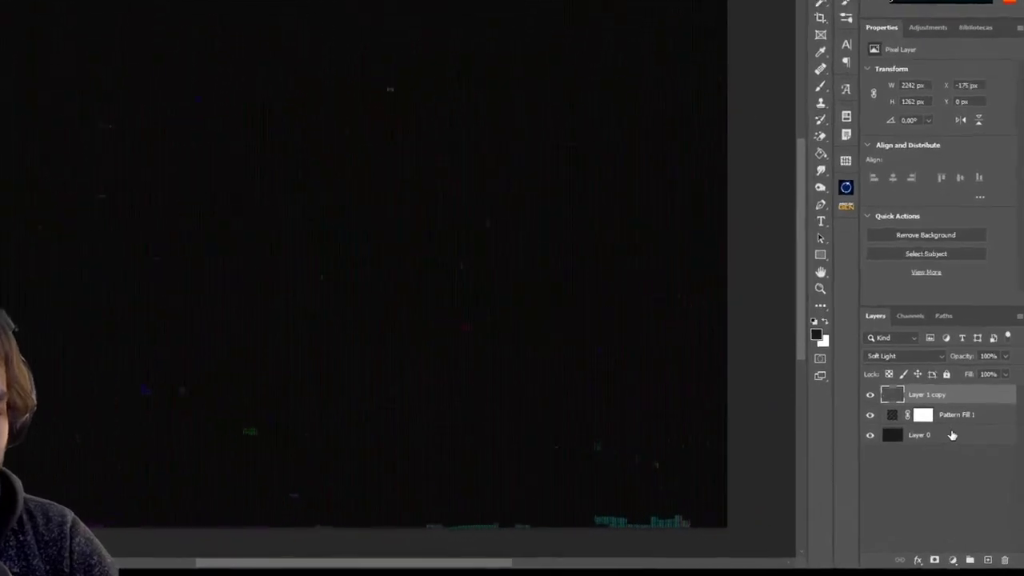
# Group all three layers into a group named BG
pyautogui.keyDown('shift'); pyautogui.click(952, 457); pyautogui.keyUp('shift')
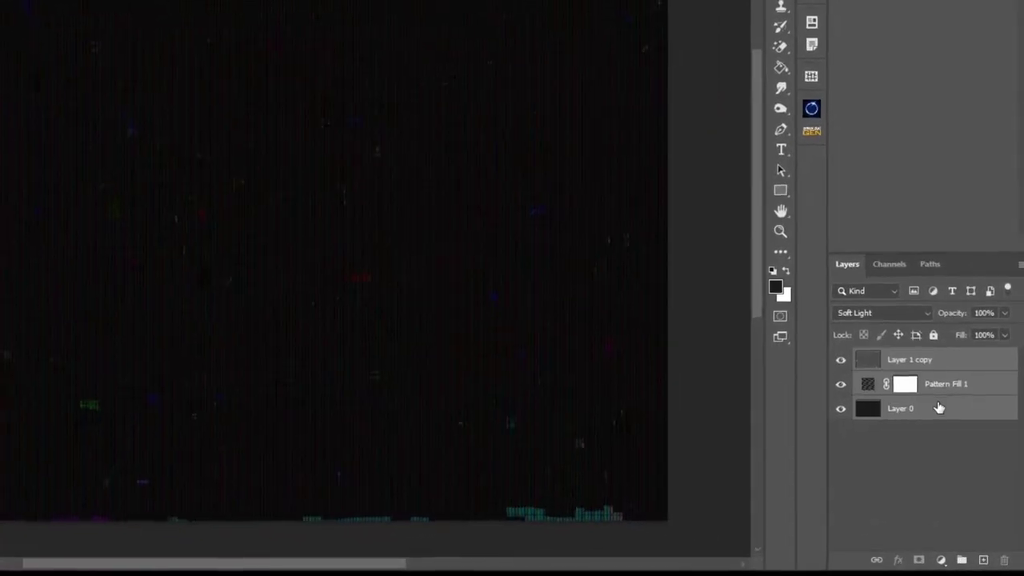
pyautogui.hotkey('ctrl', 'g')
pyautogui.doubleClick(896, 348)
pyautogui.write('G')
pyautogui.press('Return')
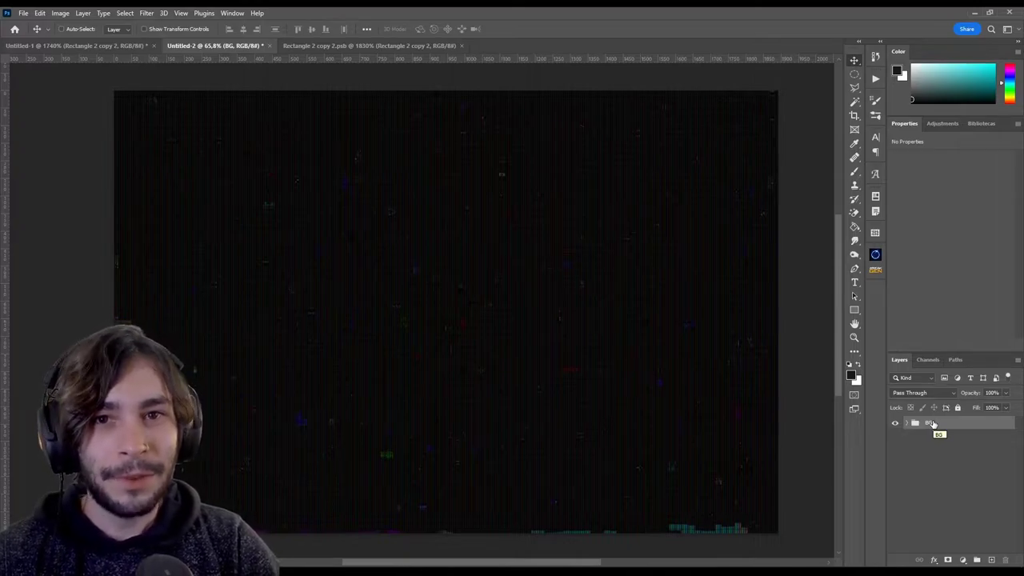
pyautogui.press('t')
pyautogui.click(356, 260)
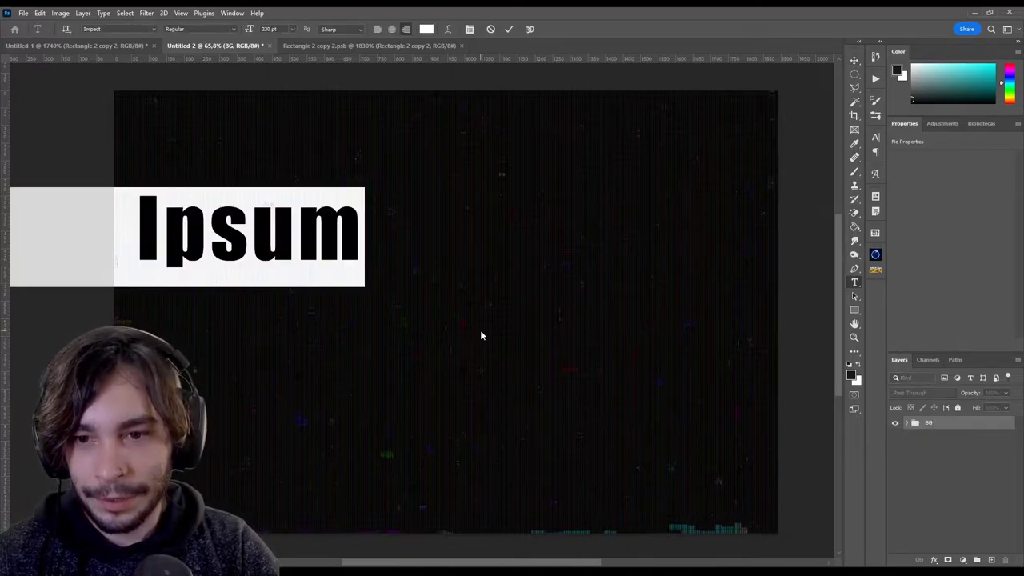
# Type and commit the headline 'LIGHT EFFECTS' in white 230 pt Impact
pyautogui.write('LI')
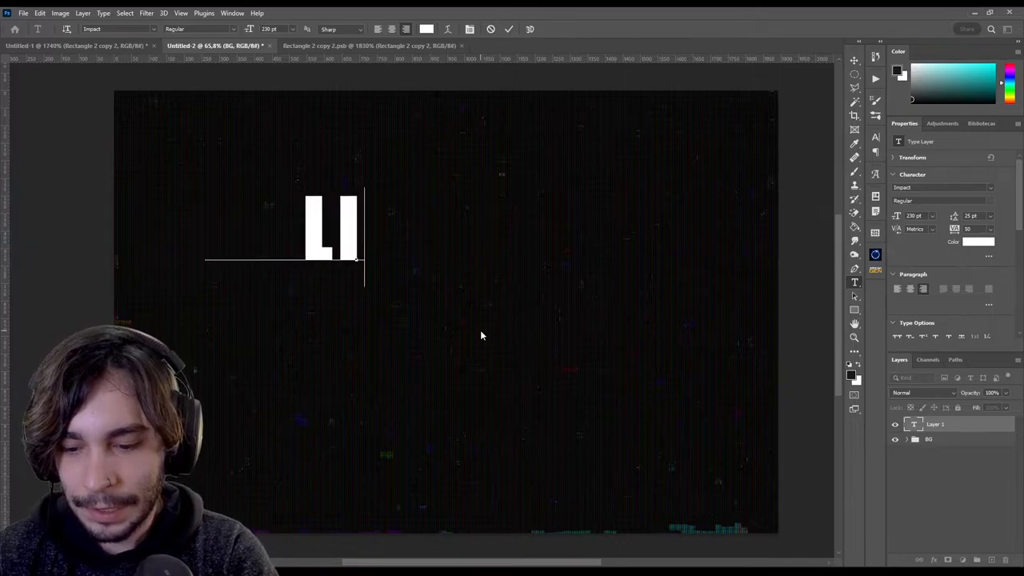
pyautogui.write('GHT EFFECTS')
pyautogui.hotkey('ctrl', 'Return')
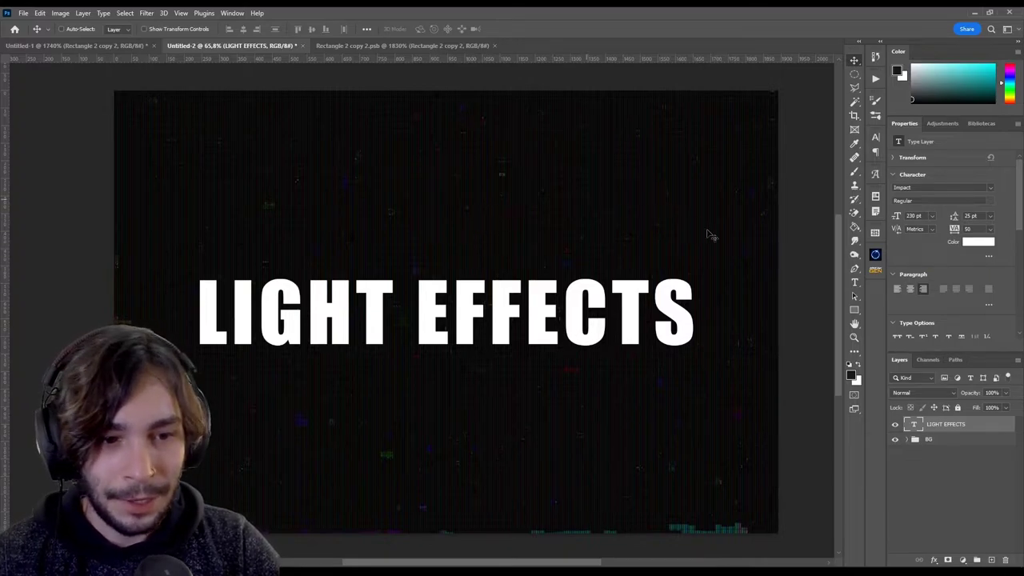
pyautogui.doubleClick(988, 428)
# Apply a white Outer Glow to the text: Screen mode, 60% opacity, 49 px size
pyautogui.moveTo(706, 278); pyautogui.dragTo(578, 137)
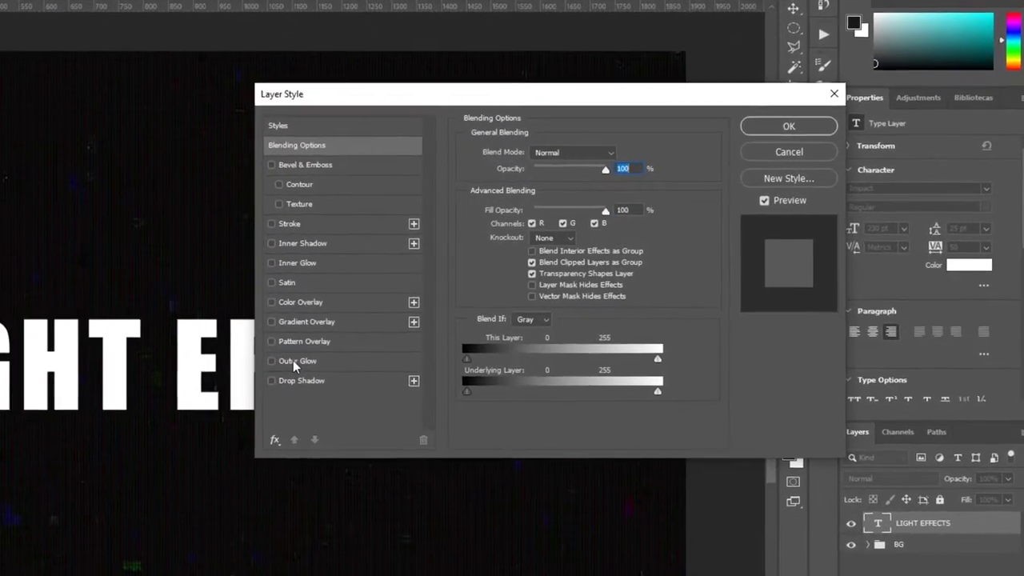
pyautogui.click(264, 368)
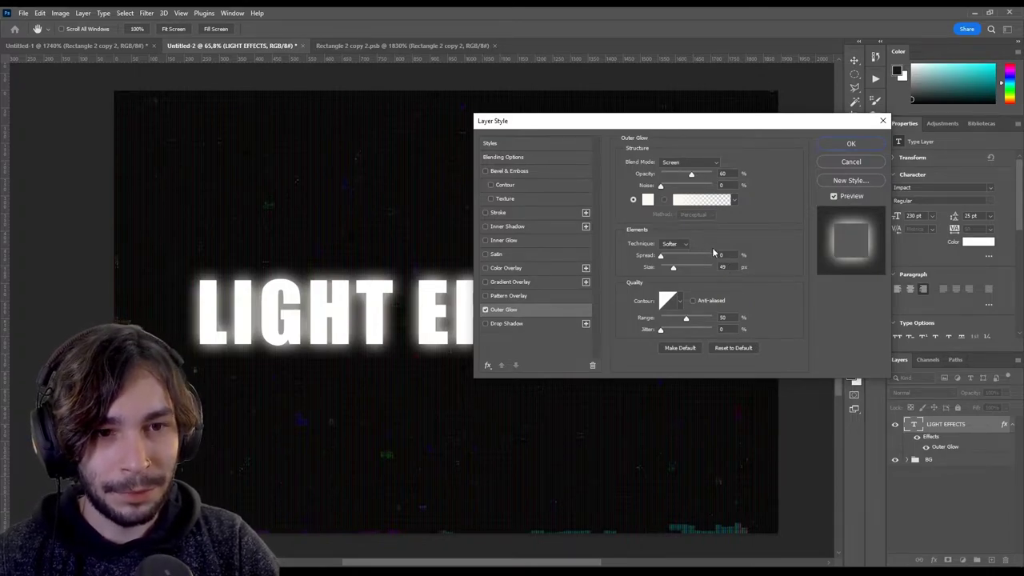
pyautogui.click(851, 143)
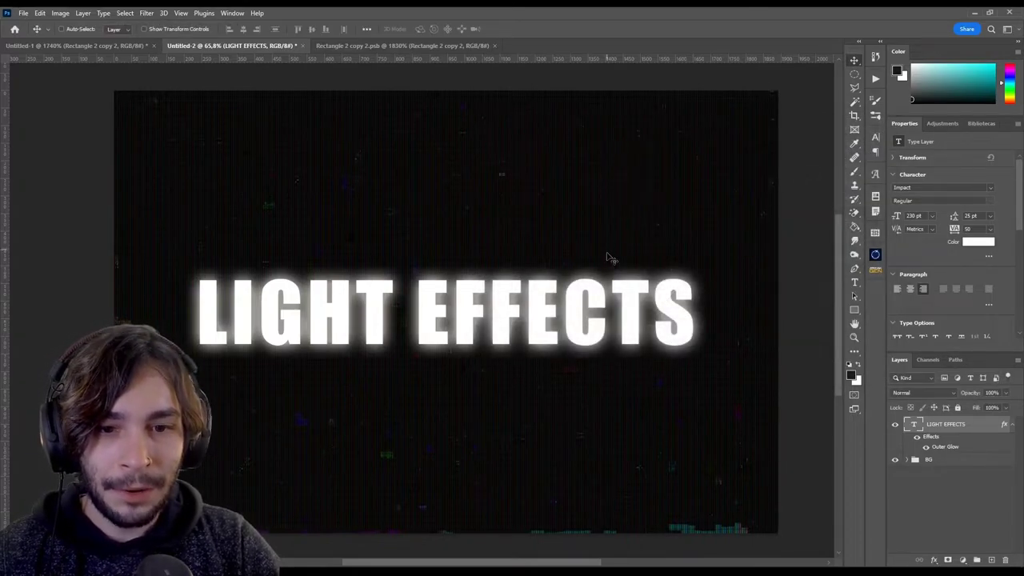
# Convert the text to a smart object and apply a 1.2 px Gaussian Blur
pyautogui.click(147, 13)
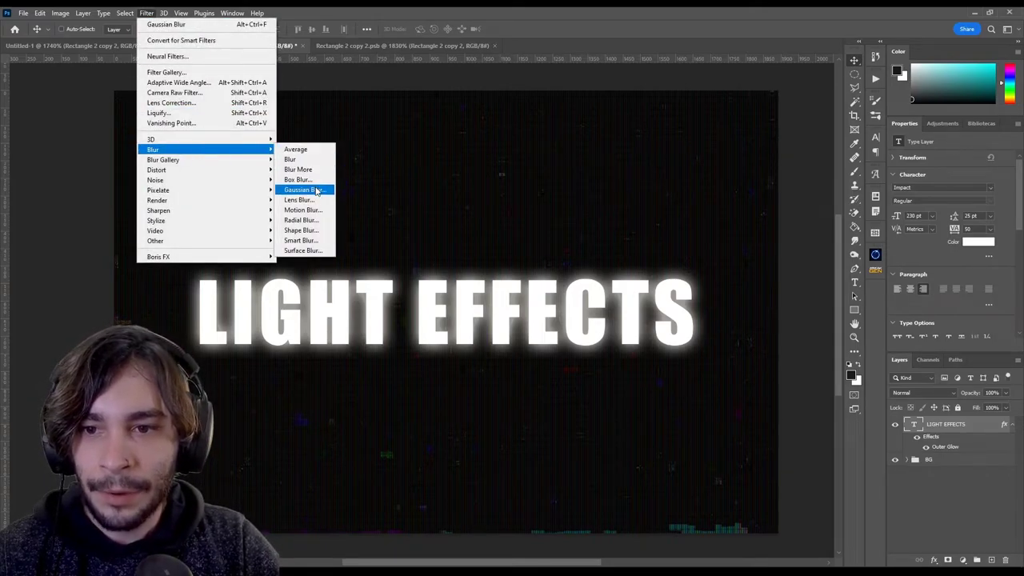
pyautogui.click(316, 191)
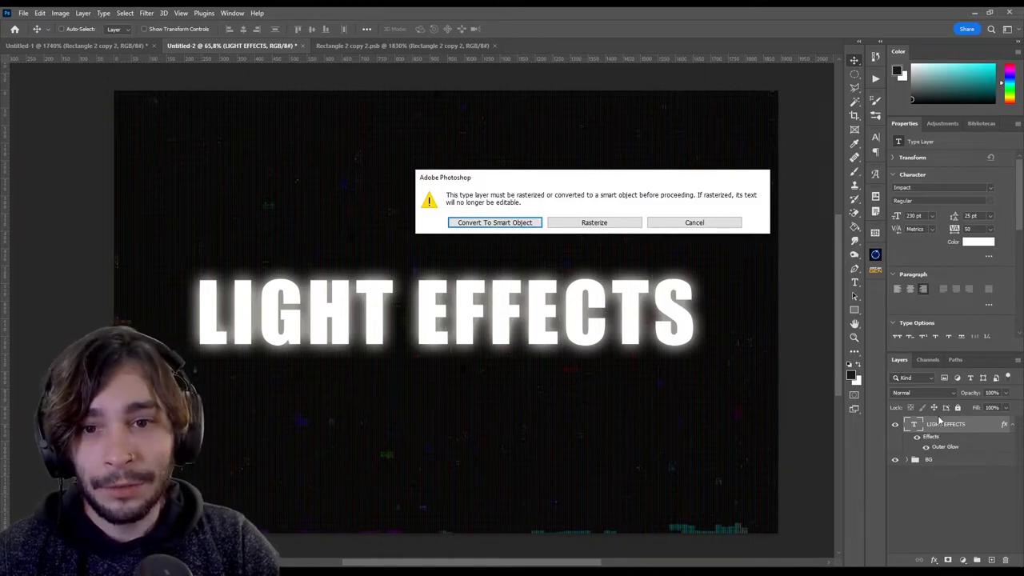
pyautogui.click(495, 222)
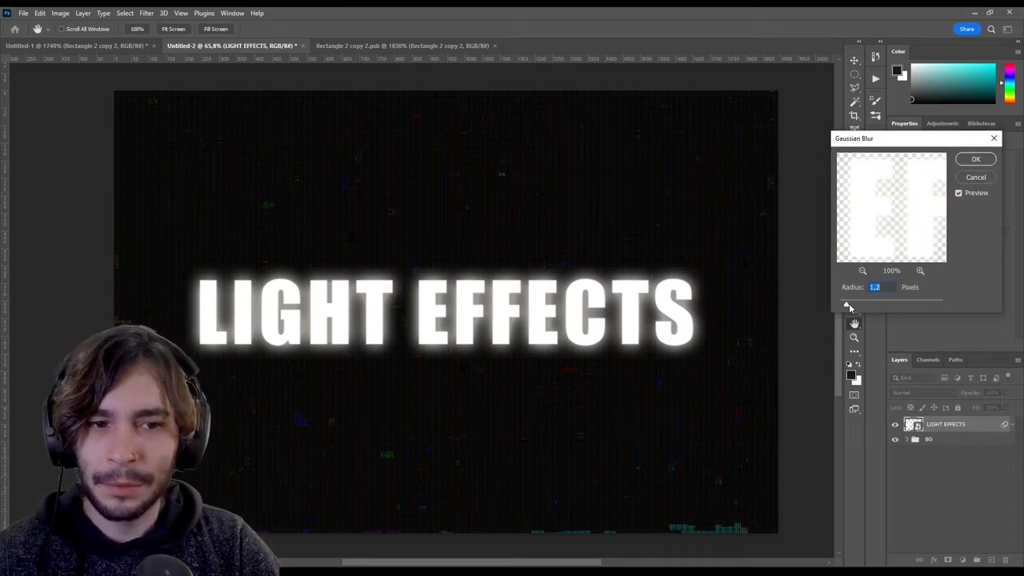
pyautogui.press('Return')
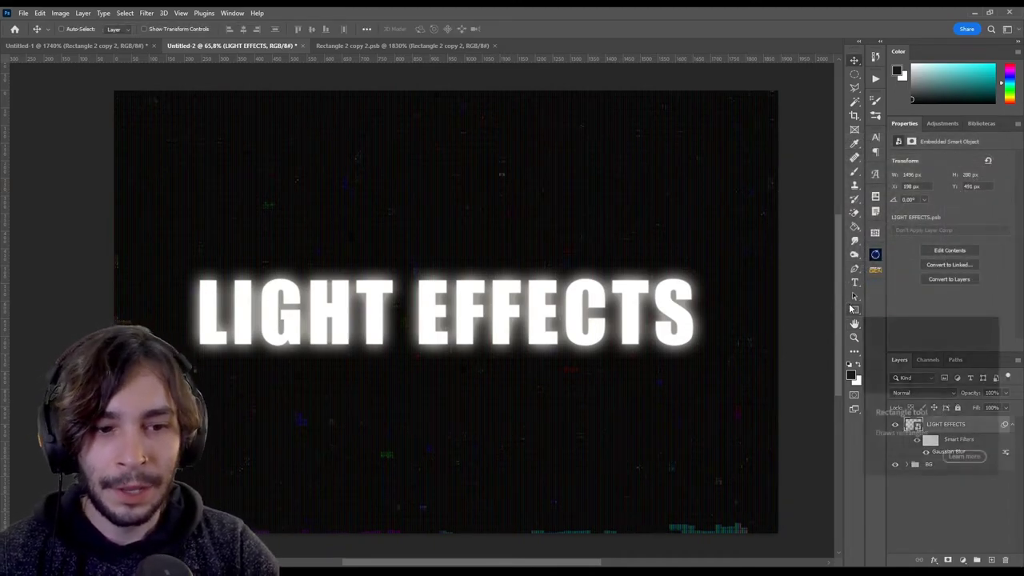
# Add a vertical 15 px Motion Blur to the text
pyautogui.click(147, 13)
pyautogui.moveTo(205, 149)
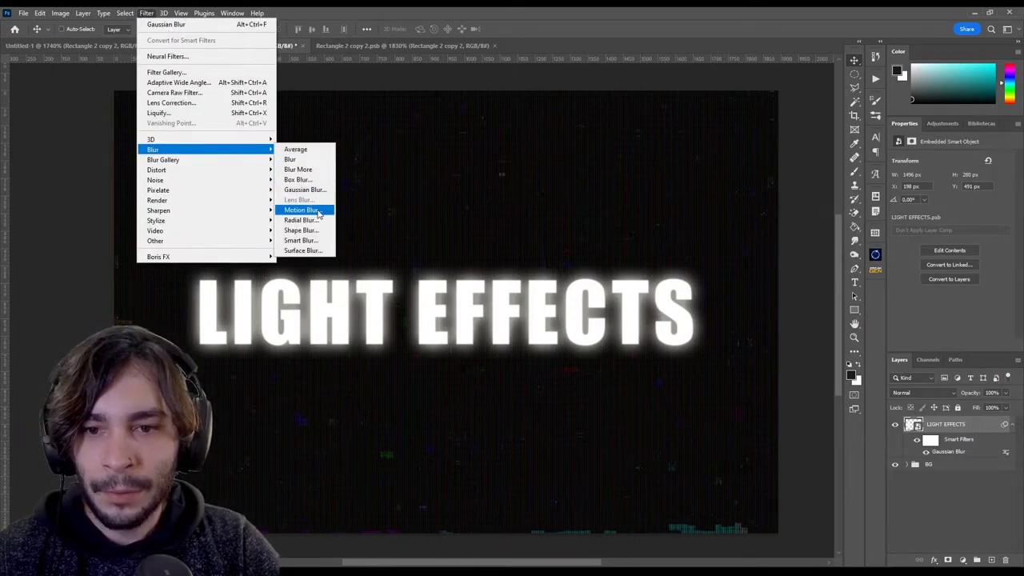
pyautogui.click(318, 210)
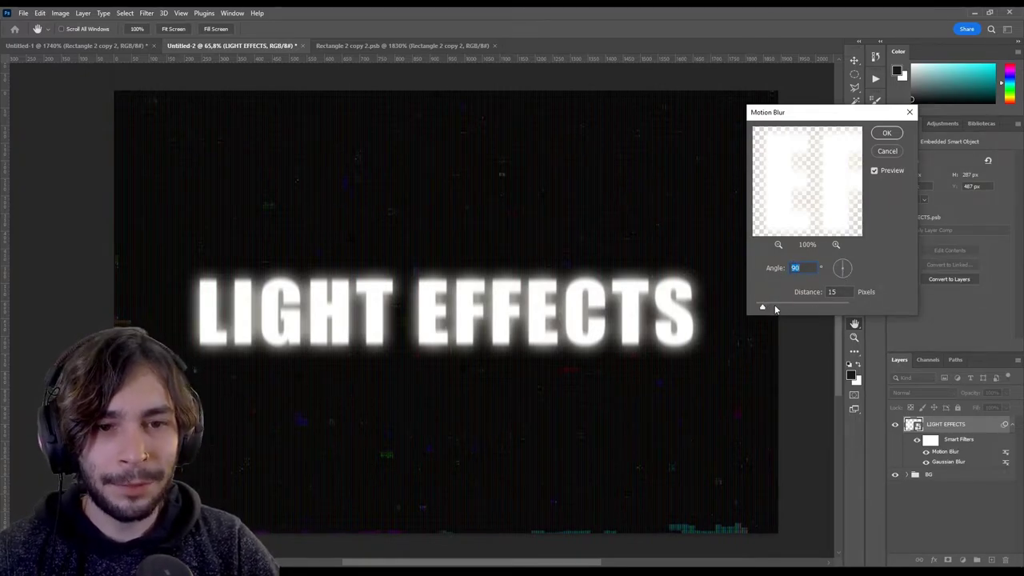
pyautogui.press('Return')
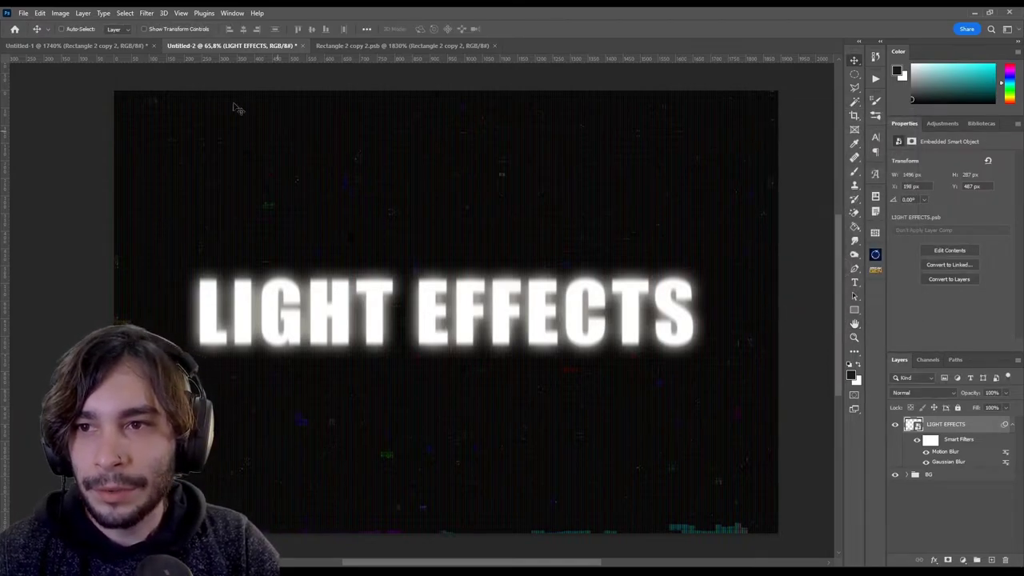
# Add a Mosaic smart filter with cell size 5
pyautogui.click(146, 13)
pyautogui.moveTo(158, 190)
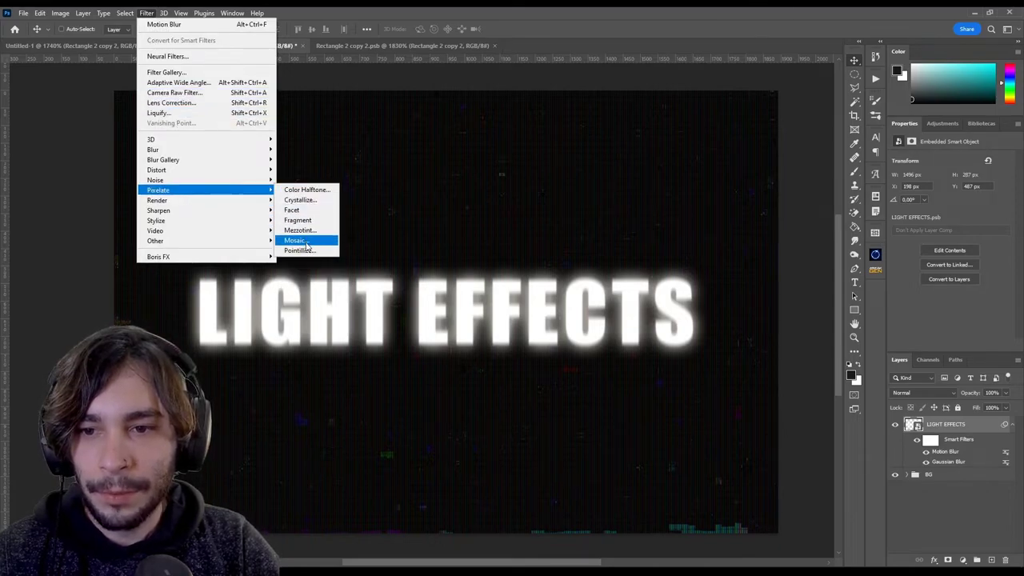
pyautogui.click(298, 240)
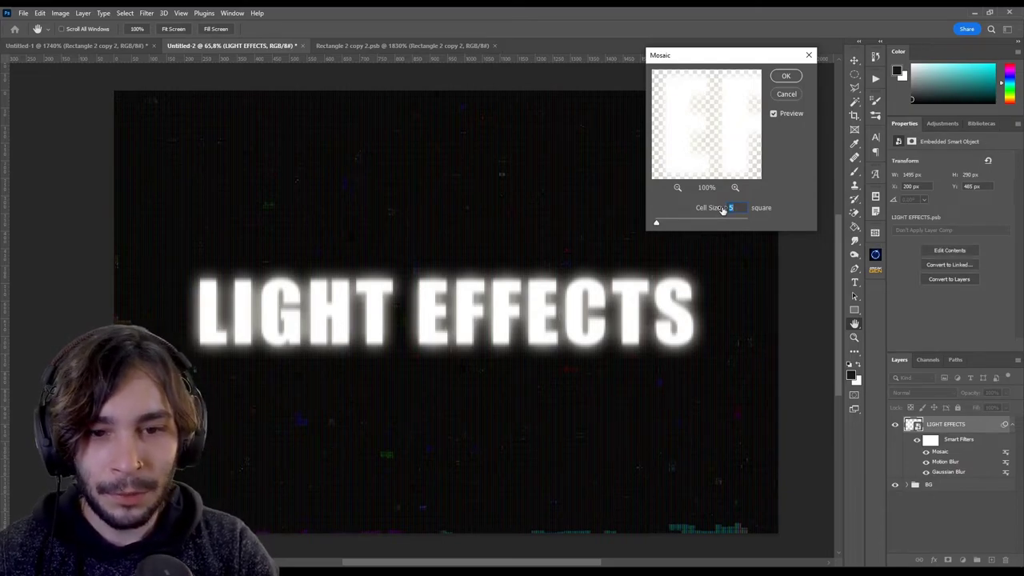
pyautogui.press('Return')
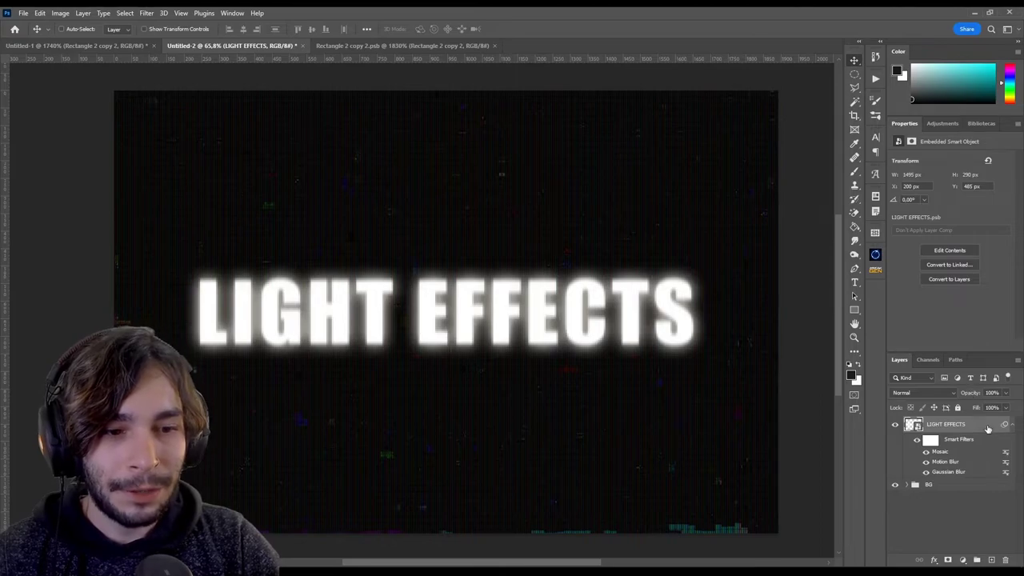
pyautogui.doubleClick(988, 430)
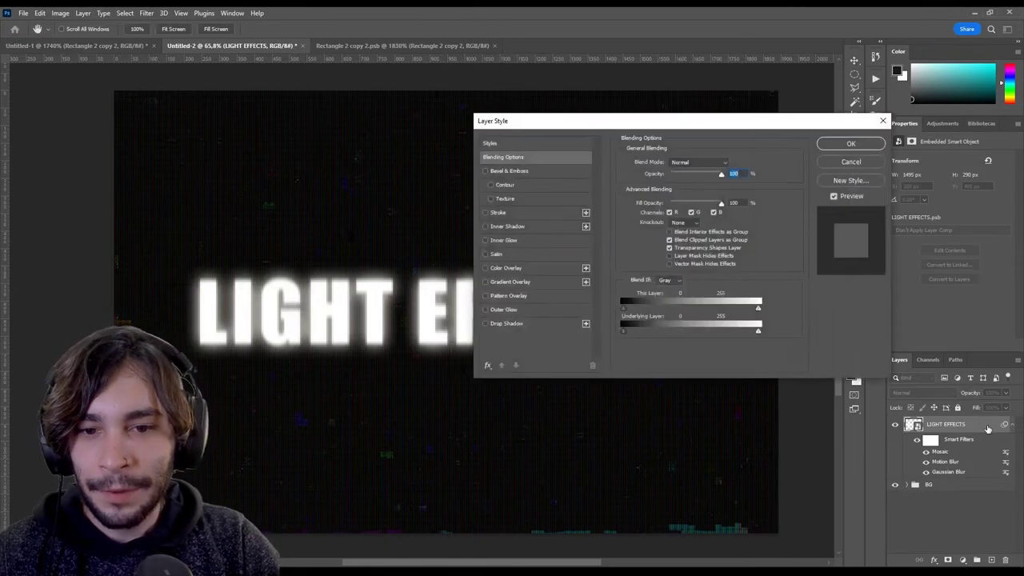
# Give LIGHT EFFECTS a 31%-scale RGB stripe Pattern Overlay and duplicate the layer
pyautogui.click(513, 296)
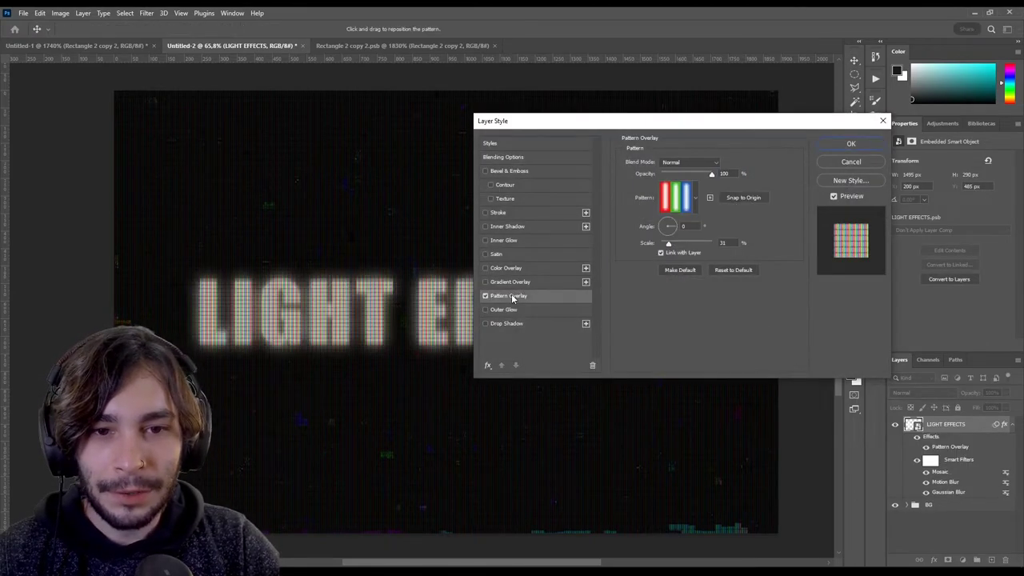
pyautogui.click(696, 202)
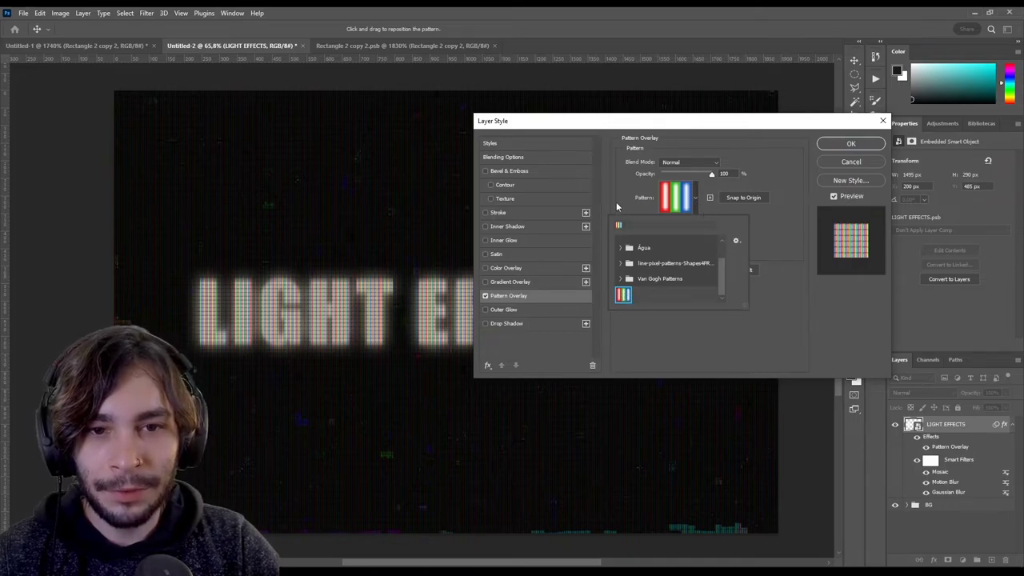
pyautogui.click(627, 173)
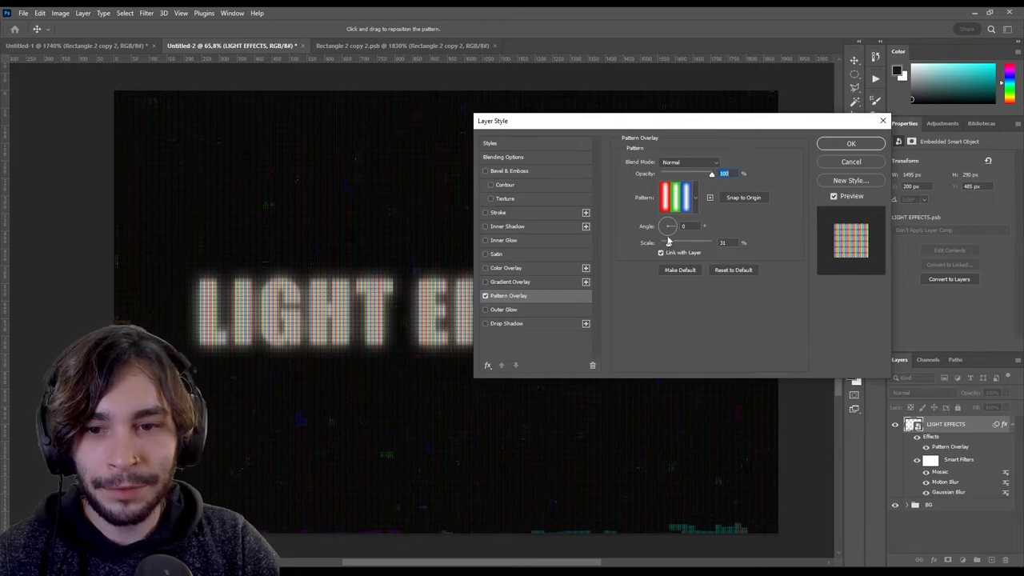
pyautogui.click(833, 145)
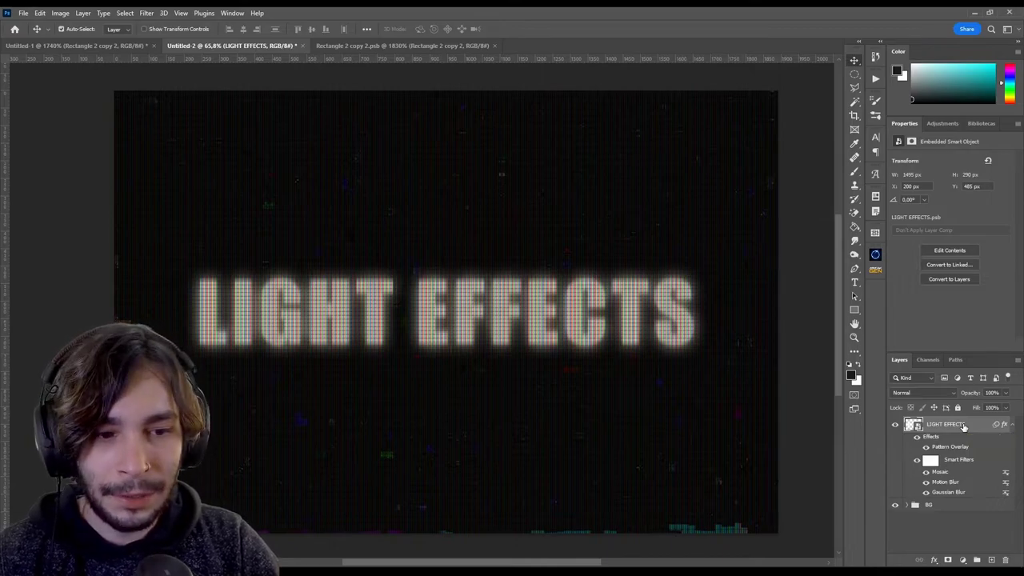
pyautogui.hotkey('ctrl', 'j')
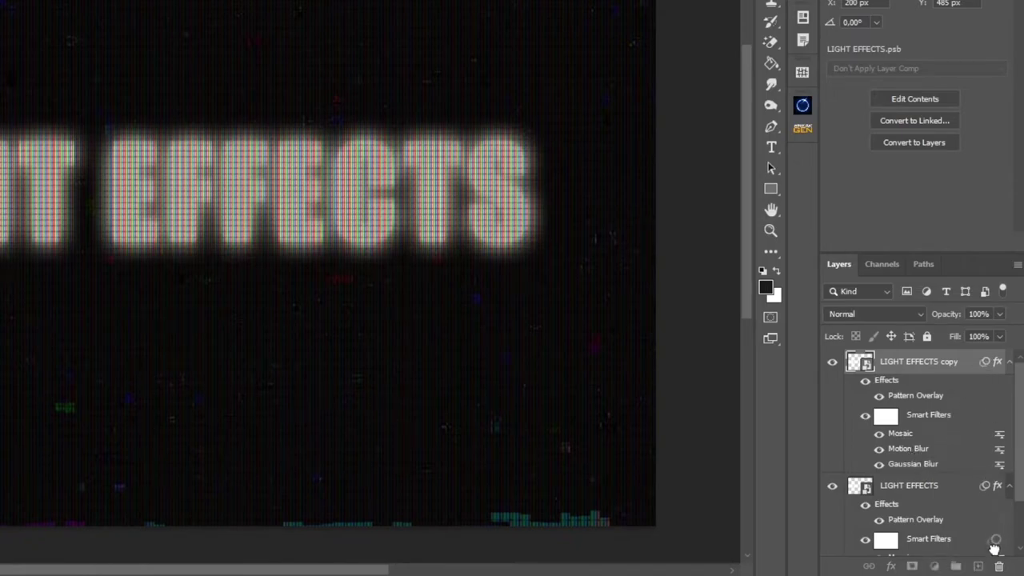
# Delete the copy's smart filters and drop its Fill to 0%
pyautogui.moveTo(1000, 567); pyautogui.dragTo(1000, 566)
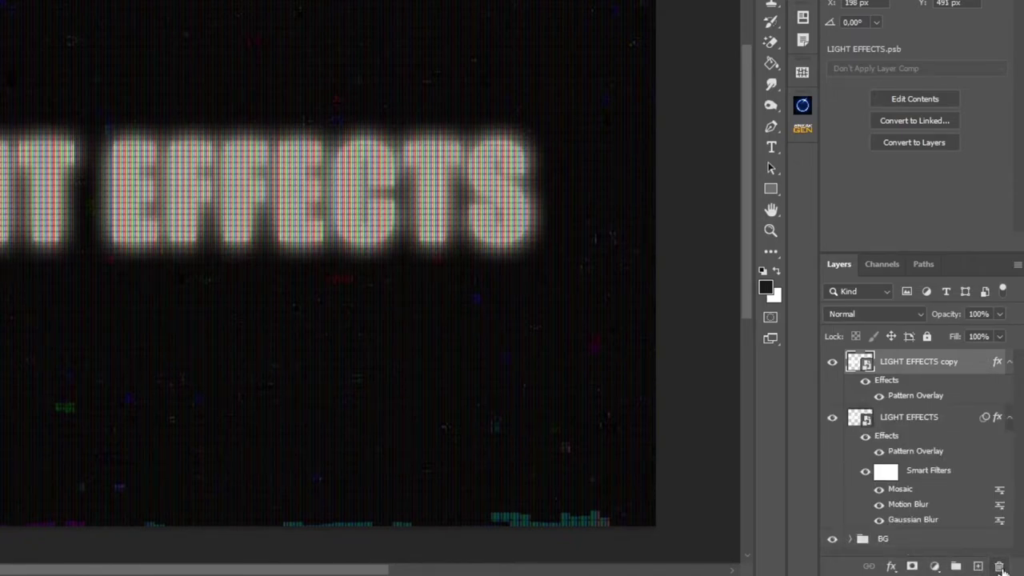
pyautogui.moveTo(959, 340); pyautogui.dragTo(672, 358)
pyautogui.doubleClick(972, 370)
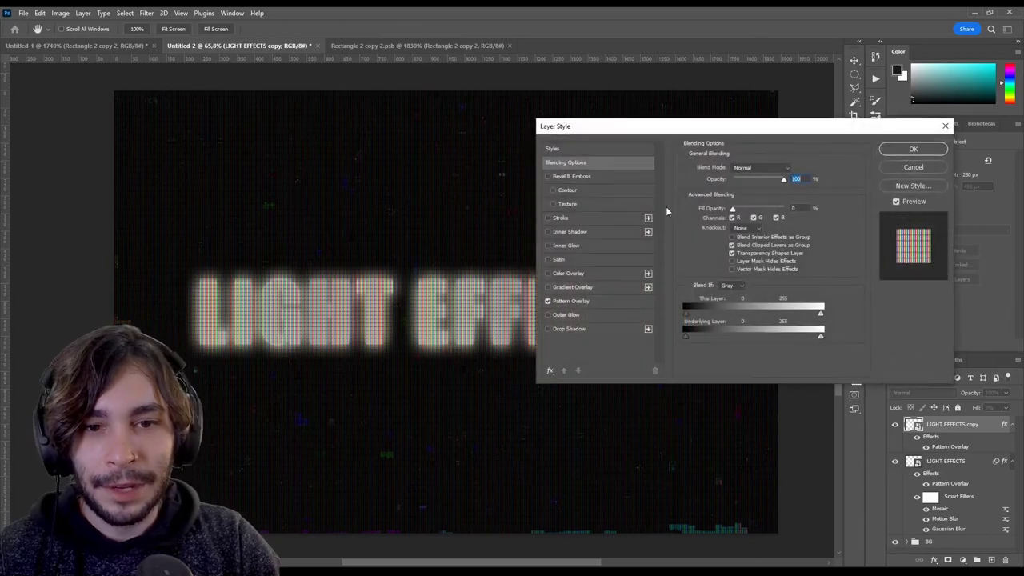
# Swap the copy's Pattern Overlay for a pink-to-blue Gradient Overlay in Color blend mode
pyautogui.click(559, 268)
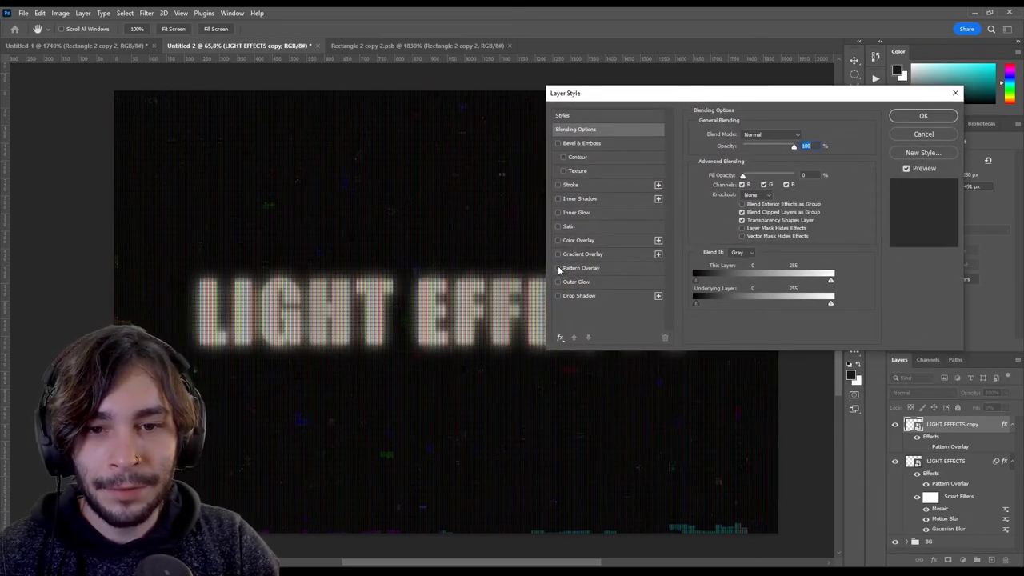
pyautogui.click(571, 254)
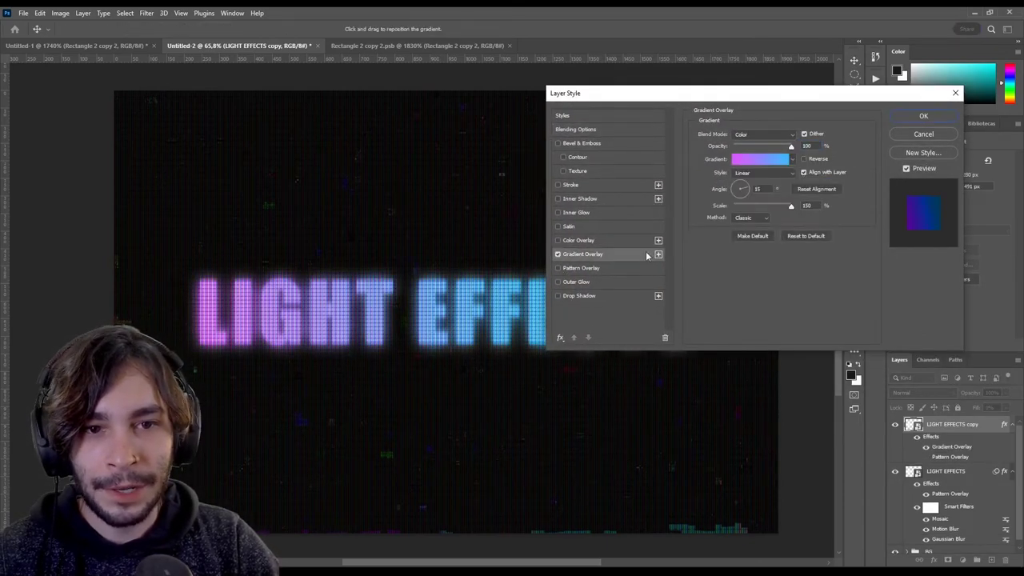
pyautogui.click(739, 161)
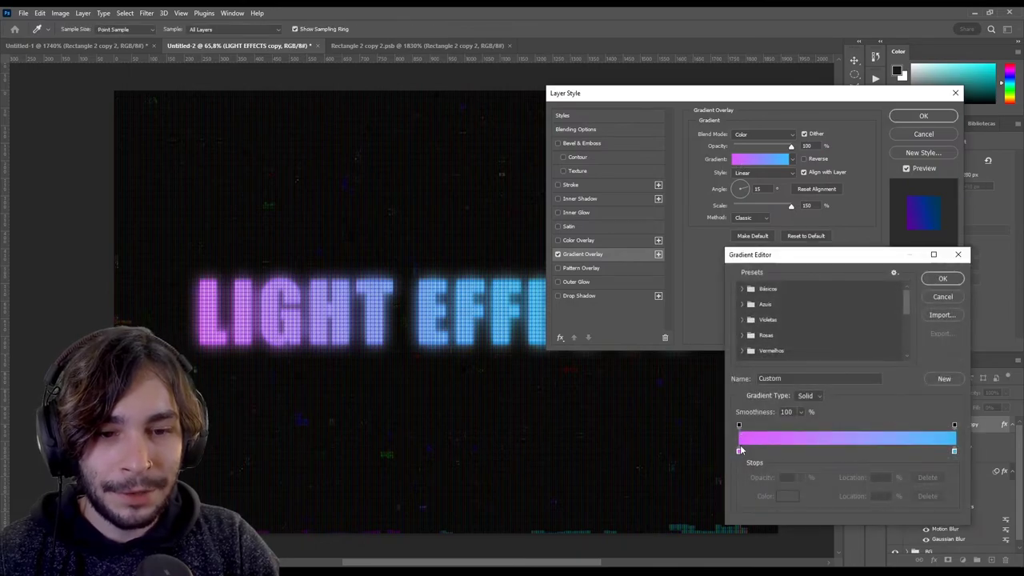
pyautogui.click(942, 278)
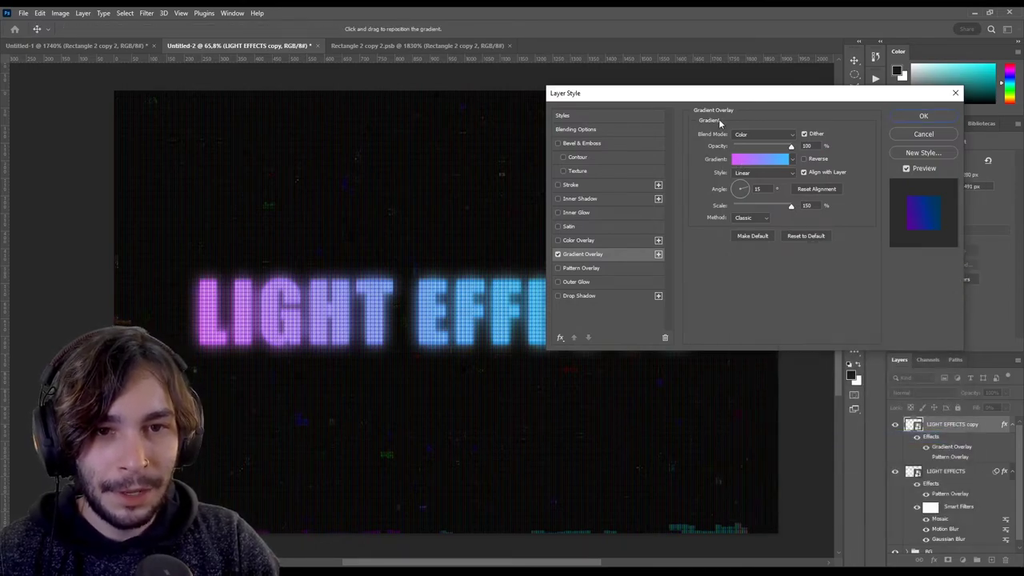
pyautogui.click(742, 134)
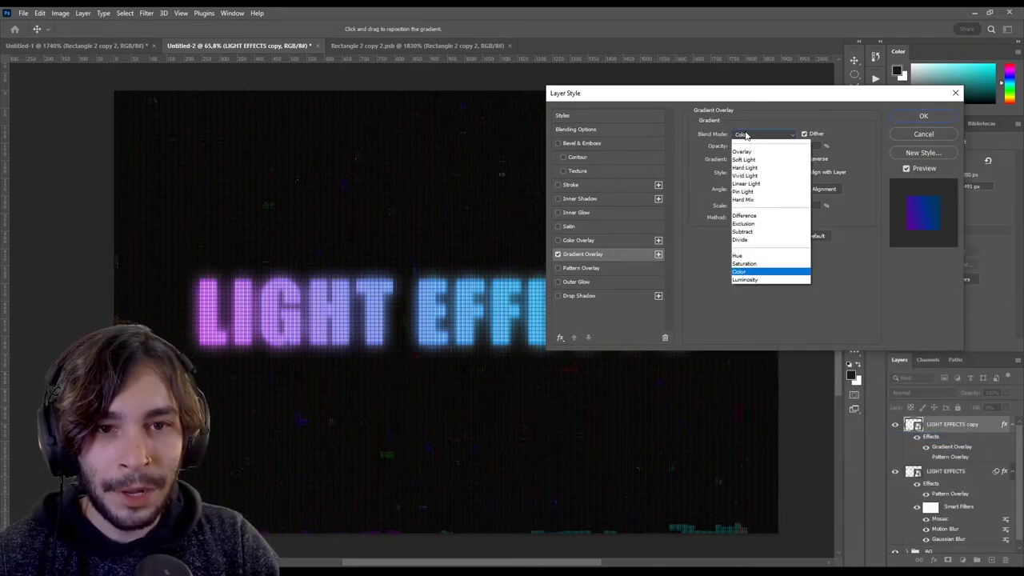
pyautogui.click(741, 144)
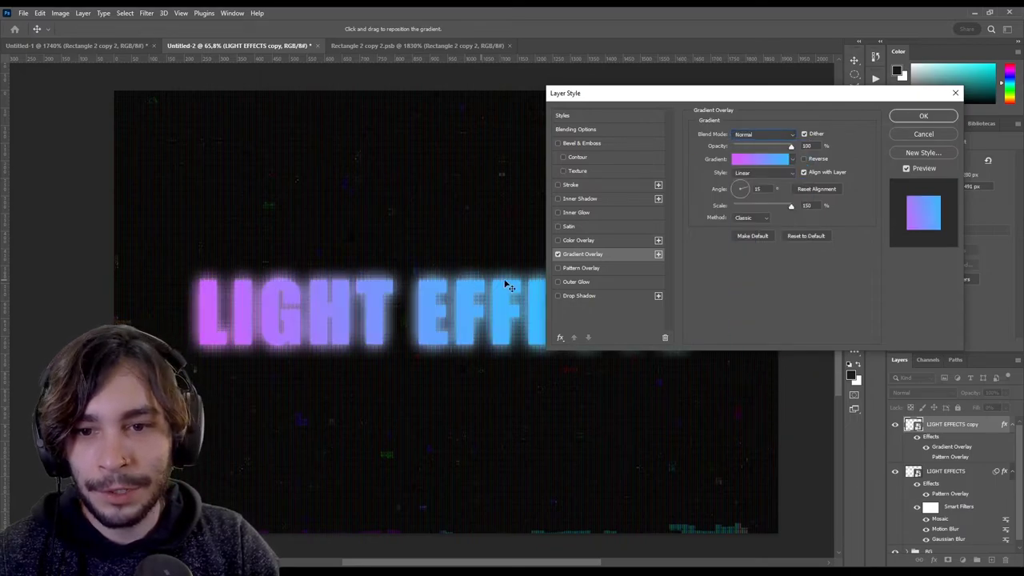
pyautogui.click(738, 134)
pyautogui.click(738, 383)
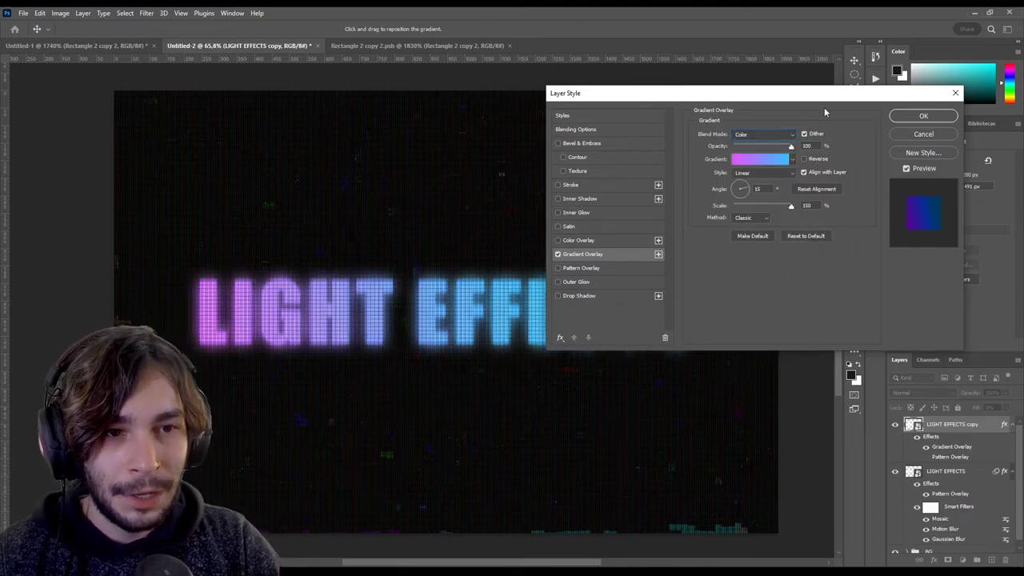
pyautogui.click(922, 117)
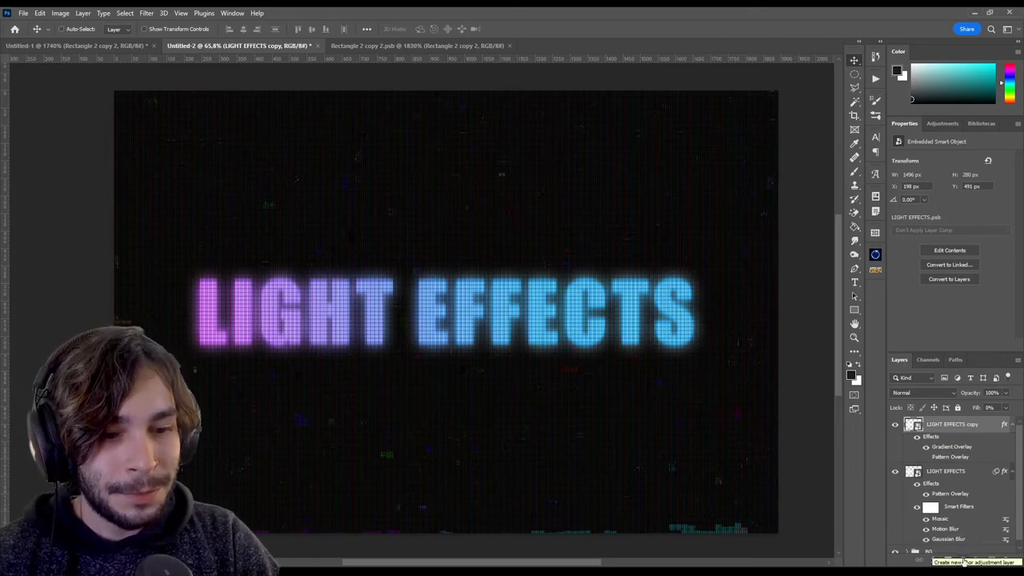
# Add a Curves adjustment layer above the text and raise the midtones to brighten it
pyautogui.click(964, 560)
pyautogui.click(936, 437)
pyautogui.moveTo(959, 233)
pyautogui.mouseDown()
pyautogui.moveTo(959, 223)
pyautogui.moveTo(944, 246)
pyautogui.mouseUp()
pyautogui.click(976, 208)
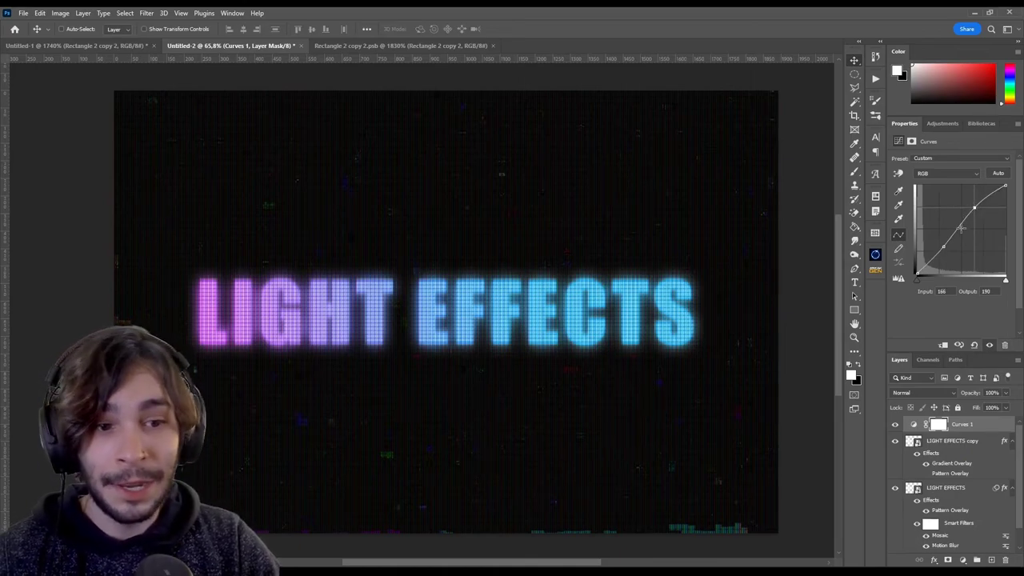
# Add a Hue/Saturation adjustment layer with Hue at -157, turning the glow cyan to yellow-green
pyautogui.click(962, 560)
pyautogui.click(952, 456)
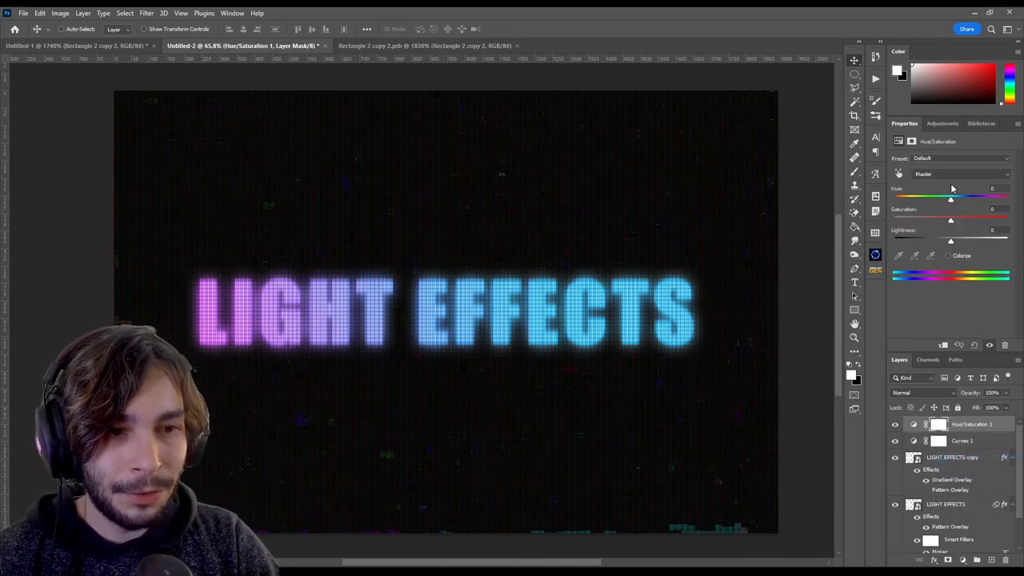
pyautogui.moveTo(950, 199)
pyautogui.mouseDown()
pyautogui.moveTo(998, 207)
pyautogui.moveTo(908, 200)
pyautogui.mouseUp()
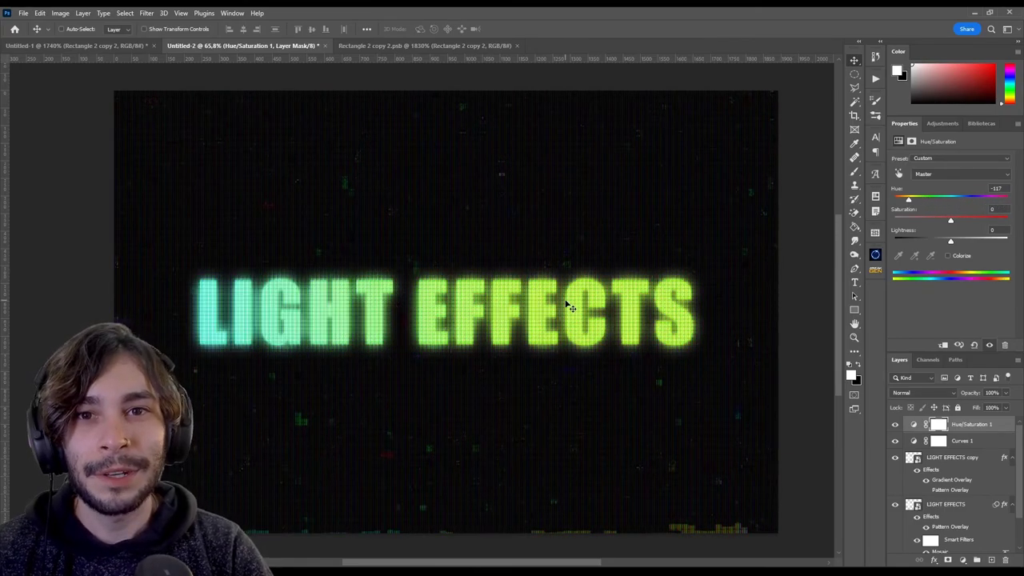